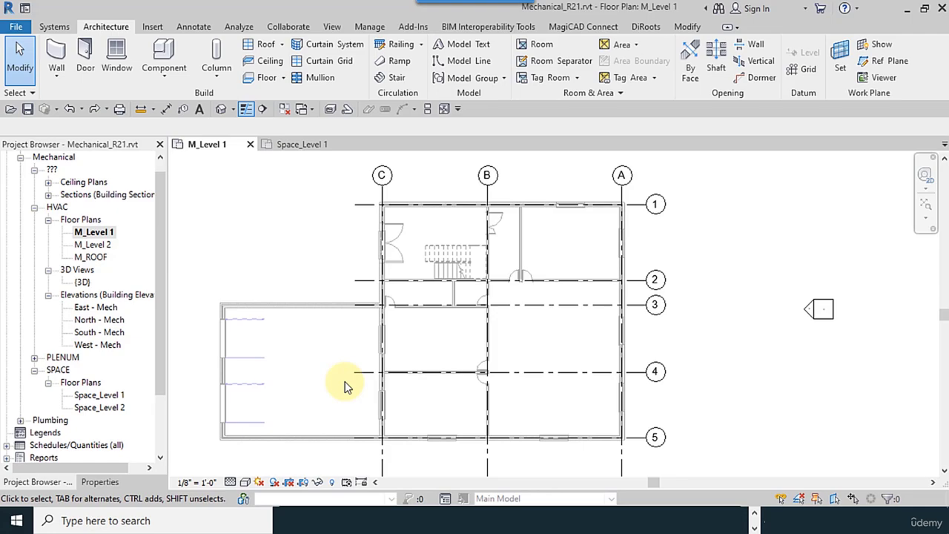
Step: View the Space_Level 1 floor plan and return to the HVAC M_Level 1 floor plan
click(110, 233)
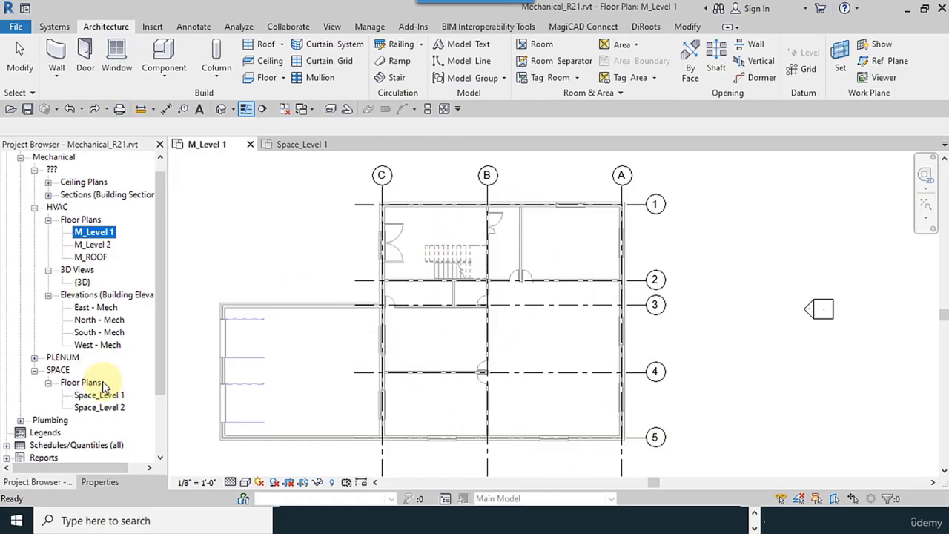
click(121, 395)
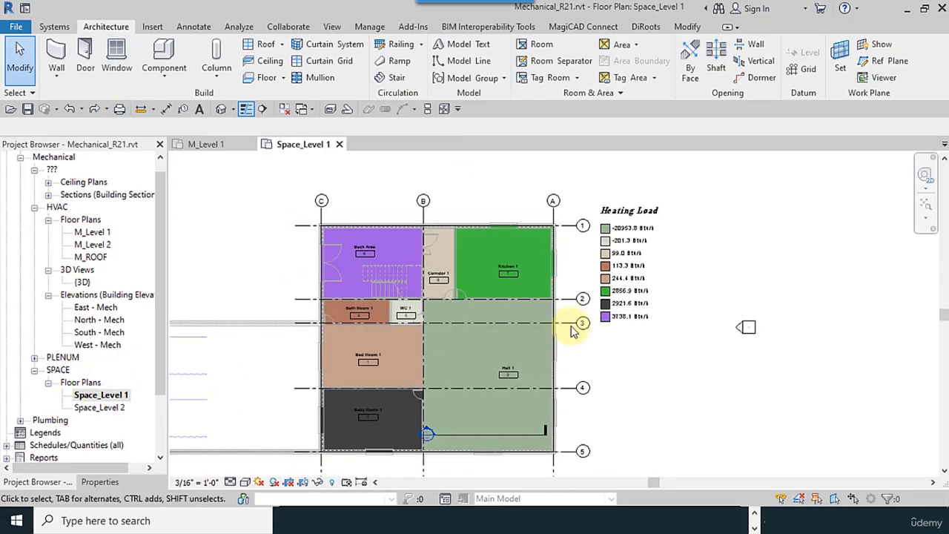
double_click(92, 232)
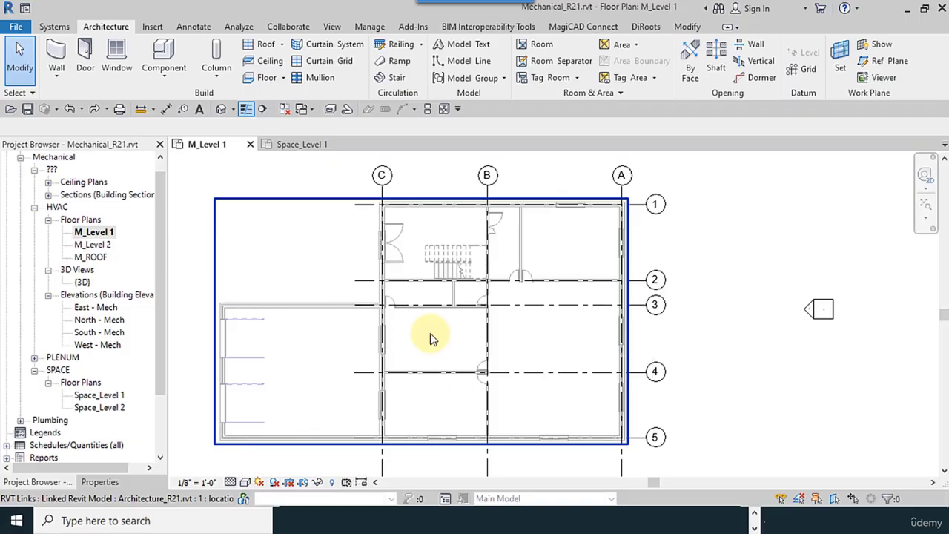
Step: Start Space Tag on the M_Level 1 plan, make spaces visible in the view, and tag the Kitchen 1 space
click(239, 26)
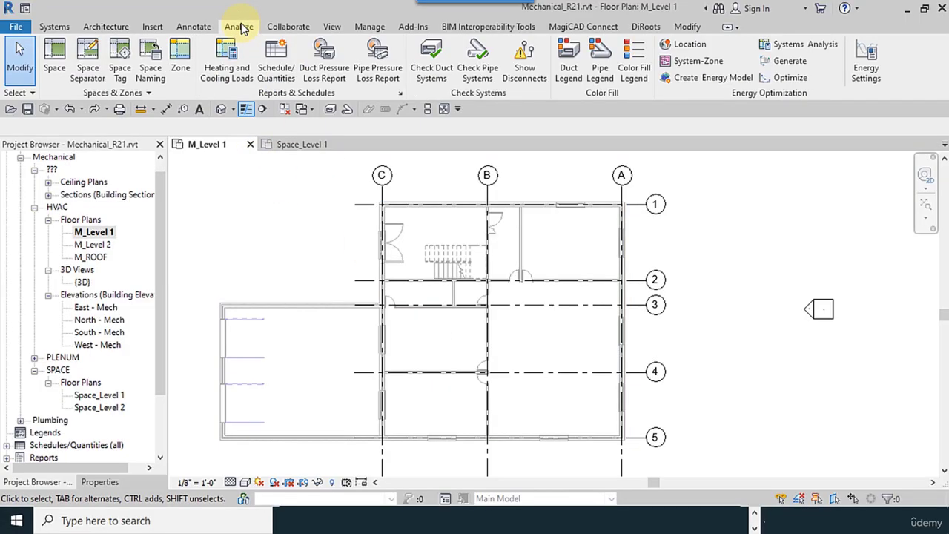
click(120, 58)
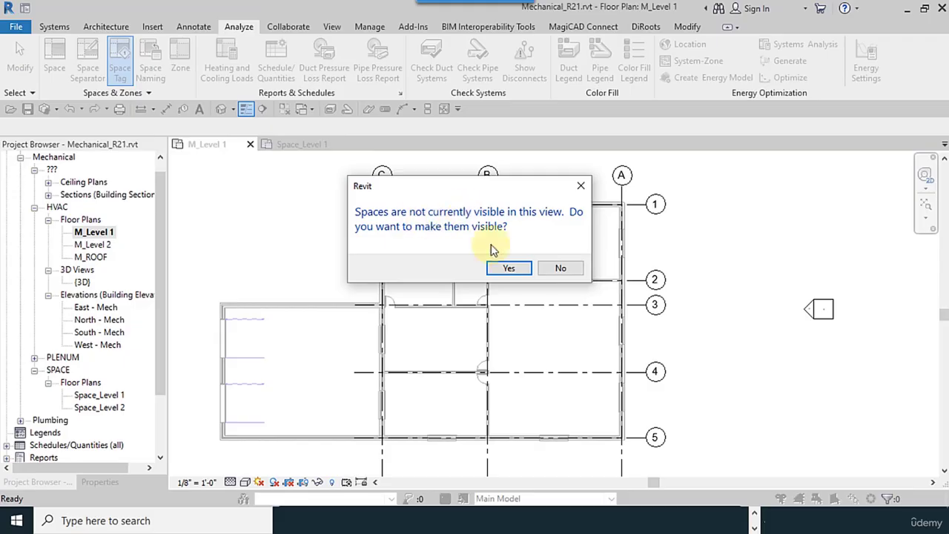
click(509, 269)
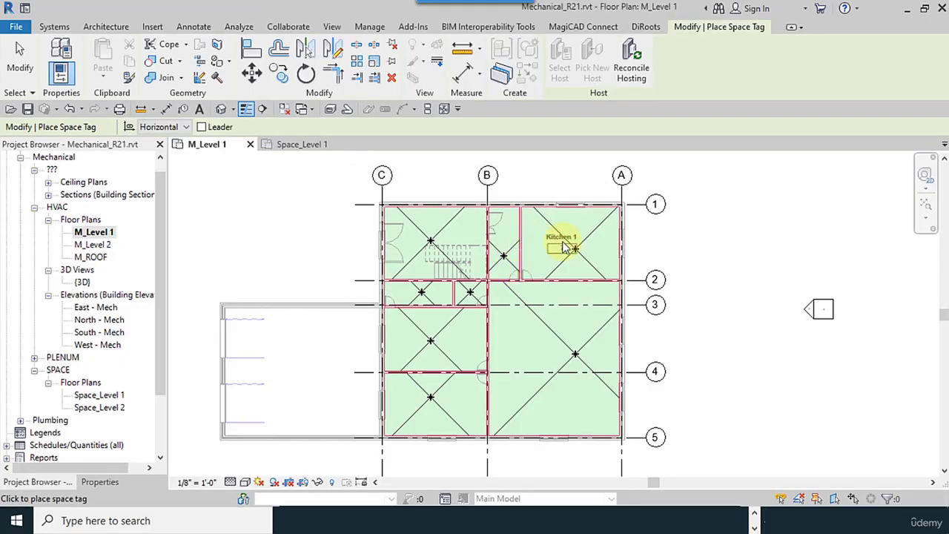
scroll(560, 249, up, 3)
click(569, 235)
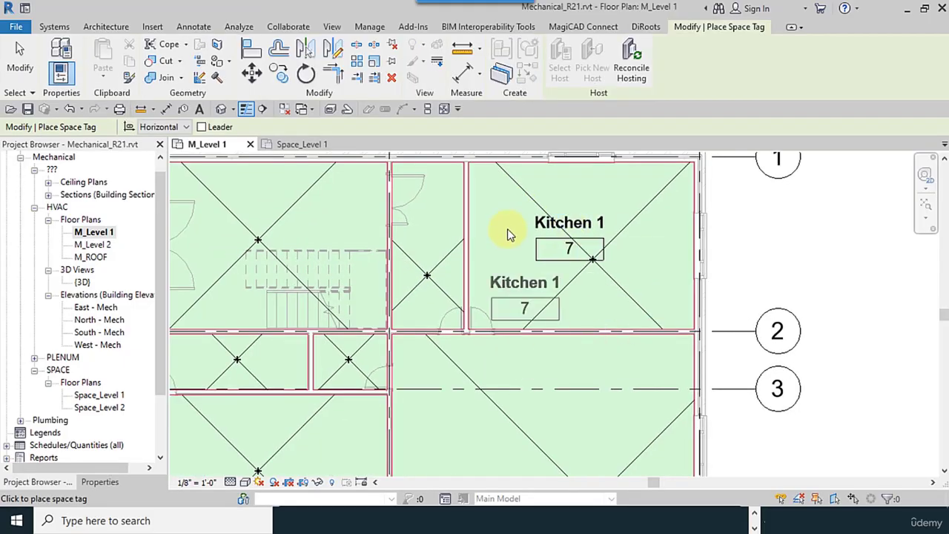
scroll(508, 229, down, 3)
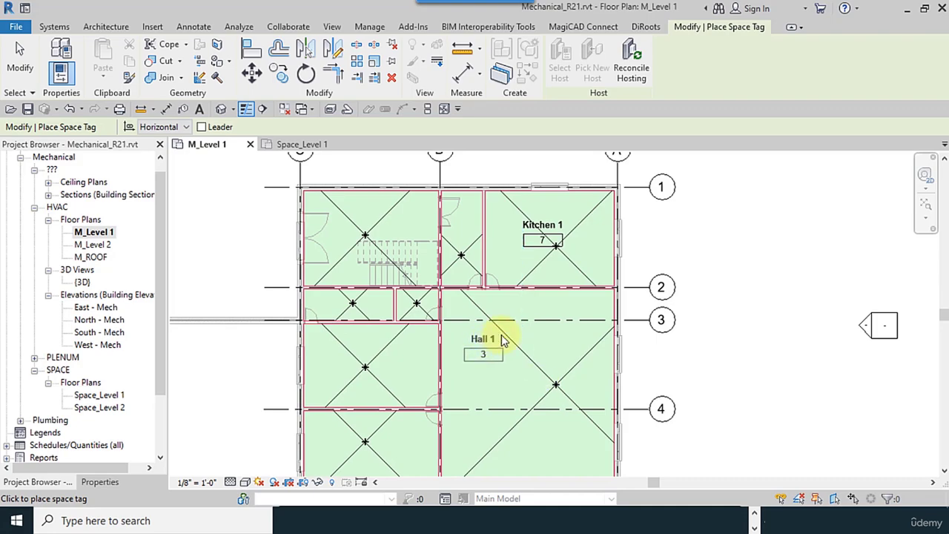
Step: Place space tags in Hall 1, Baby Room 1 and Bed Room 1
middle_drag(489, 344, 525, 319)
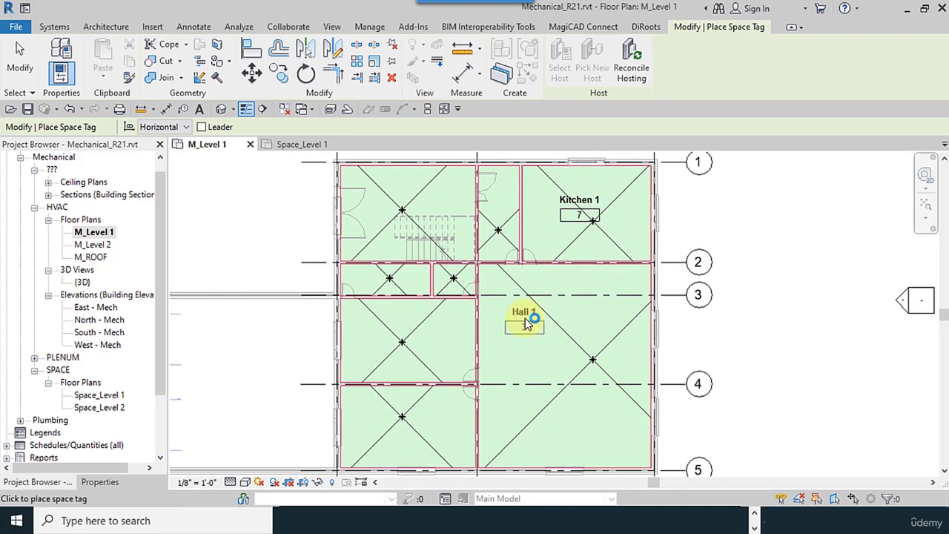
click(527, 323)
click(102, 27)
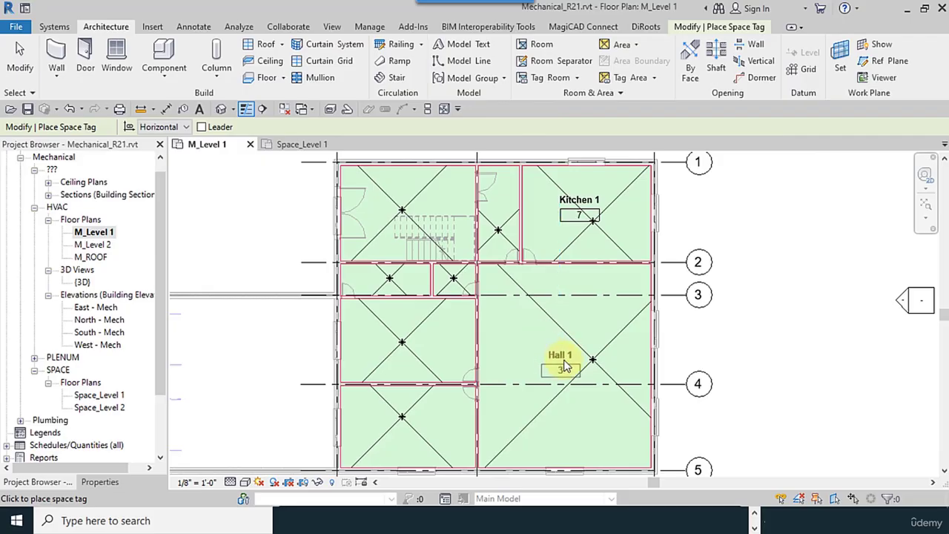
click(563, 364)
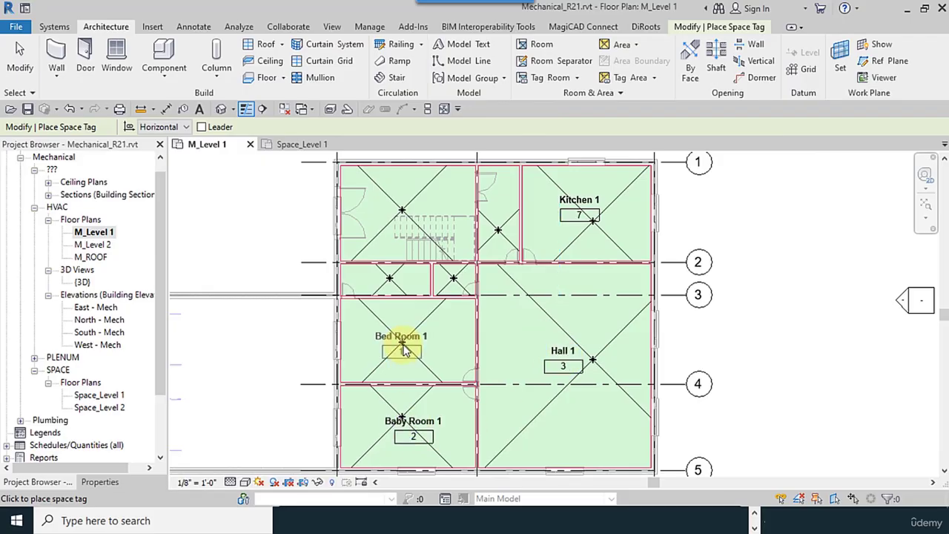
click(404, 351)
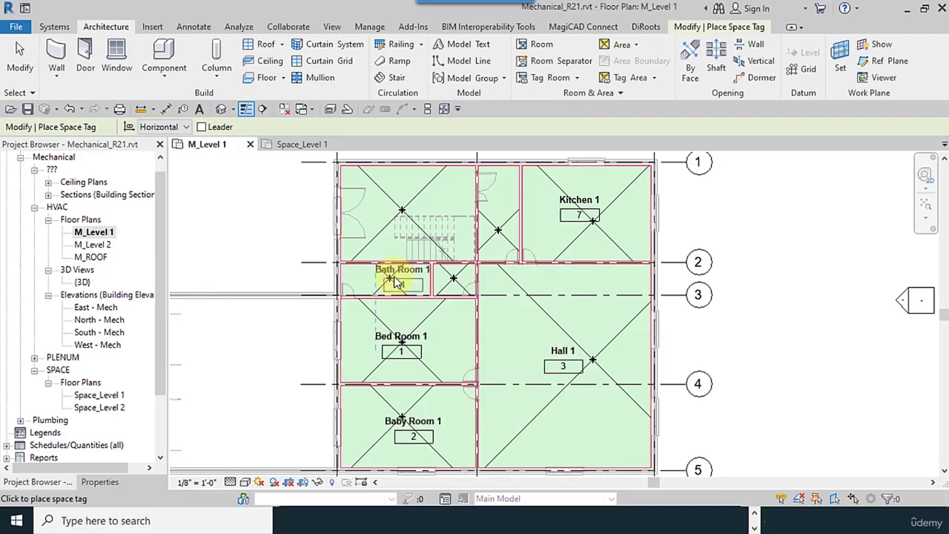
Step: Tag the Bath Room 1, WC 1 and Back Area spaces and finish tagging on M_Level 1
click(393, 280)
click(456, 278)
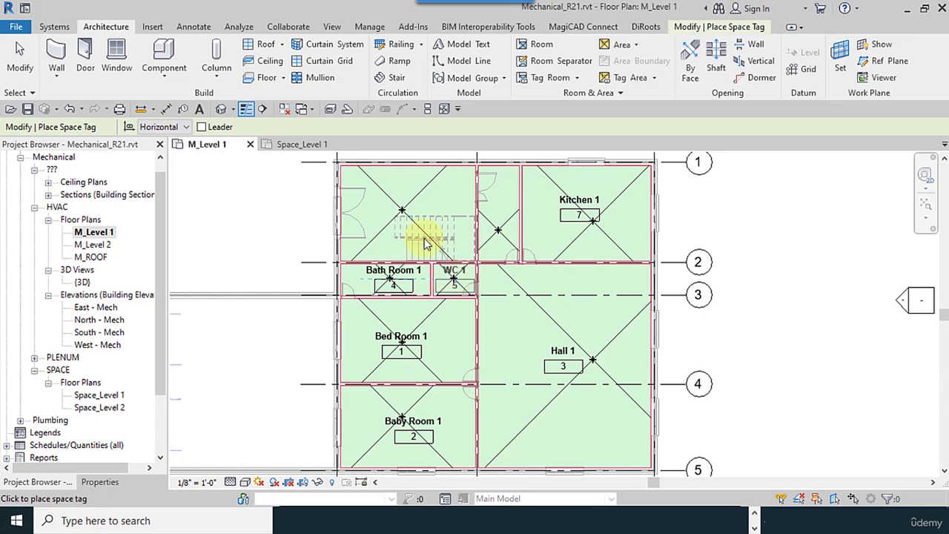
click(400, 210)
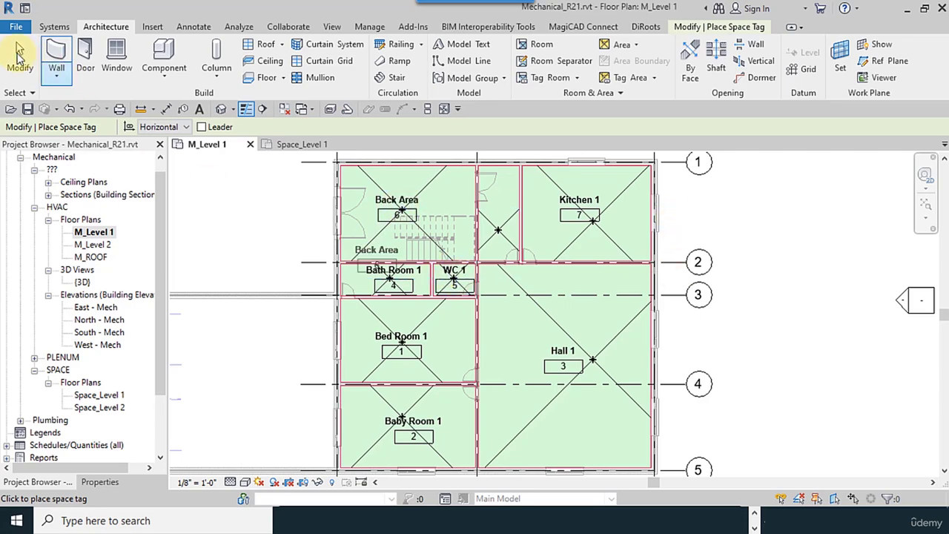
click(20, 59)
scroll(408, 278, down, 1)
scroll(278, 269, up, 1)
middle_drag(277, 269, 345, 287)
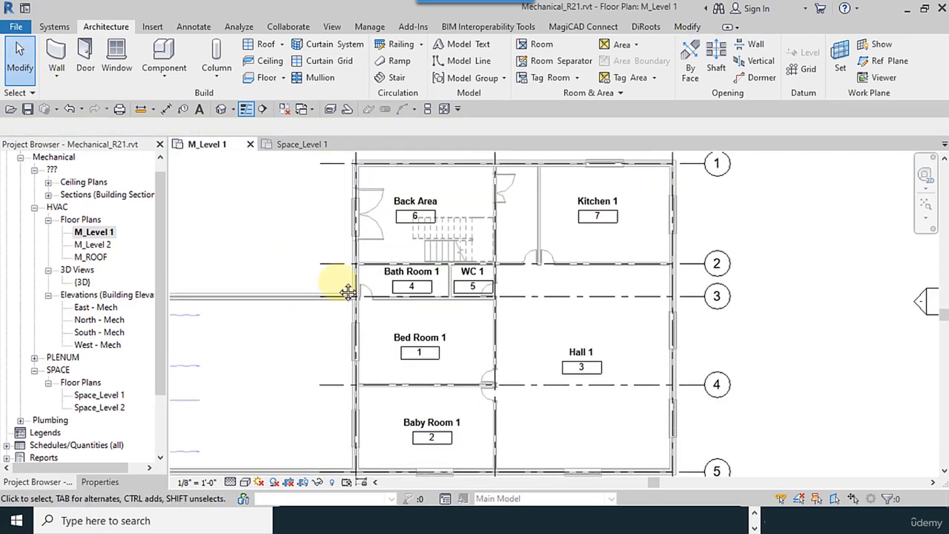
scroll(332, 265, down, 1)
Step: Open the M_Level 2 floor plan and place space tags in the Back Area and Kitchen 2
double_click(94, 245)
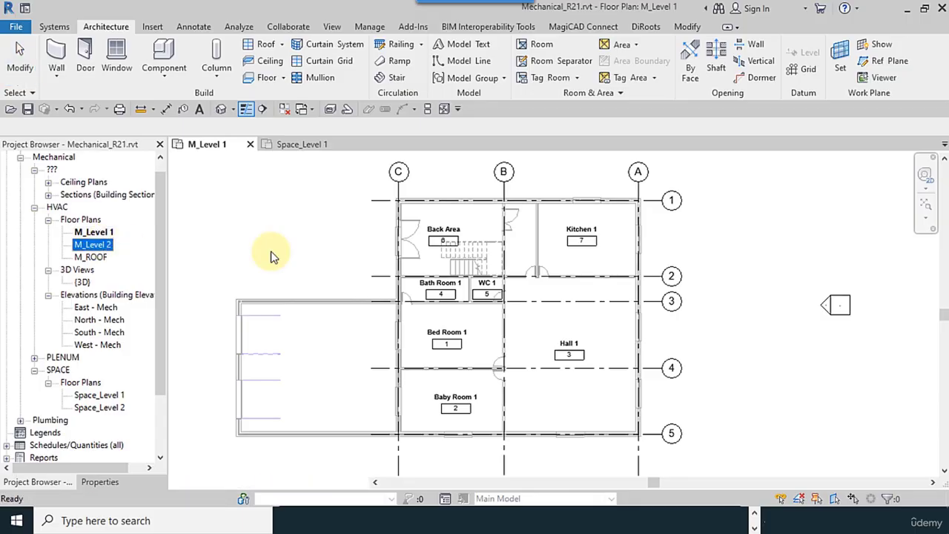
middle_drag(438, 259, 260, 259)
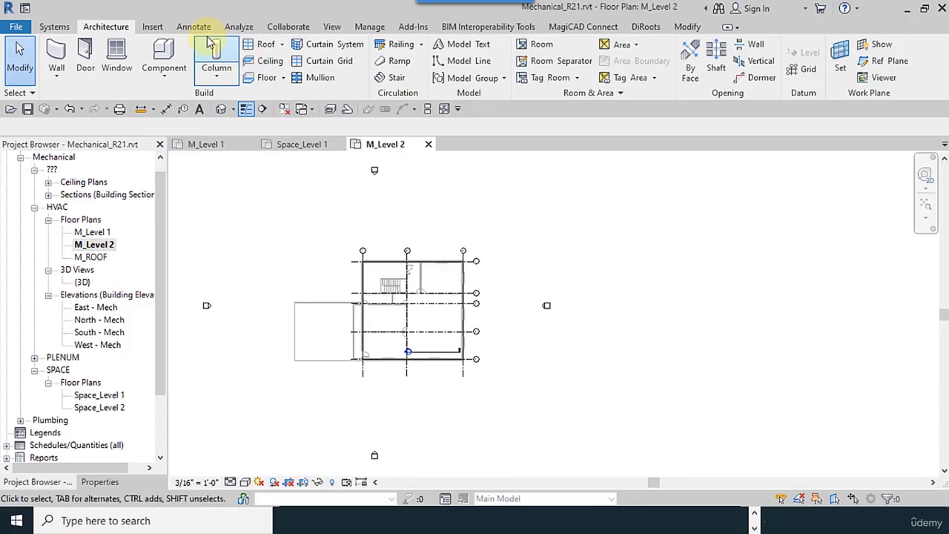
click(240, 28)
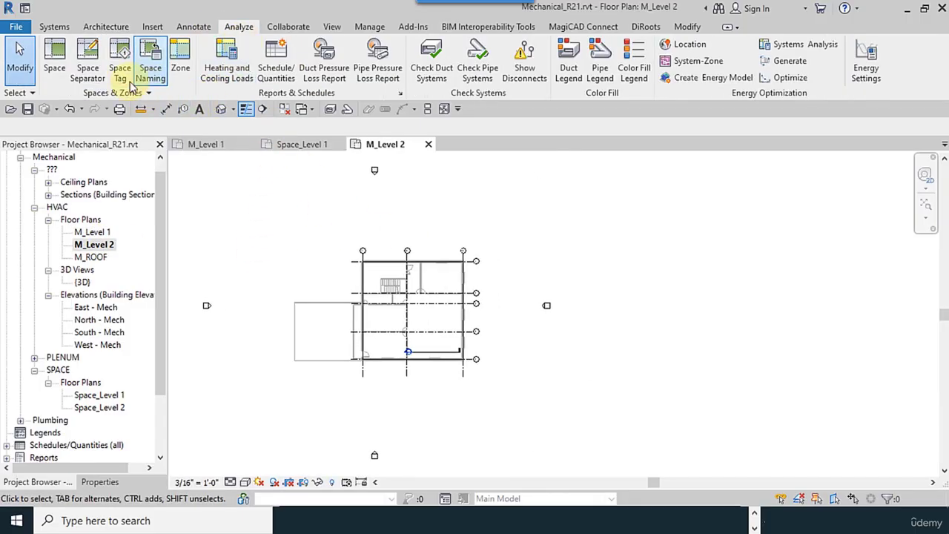
click(120, 59)
scroll(404, 297, up, 3)
click(362, 250)
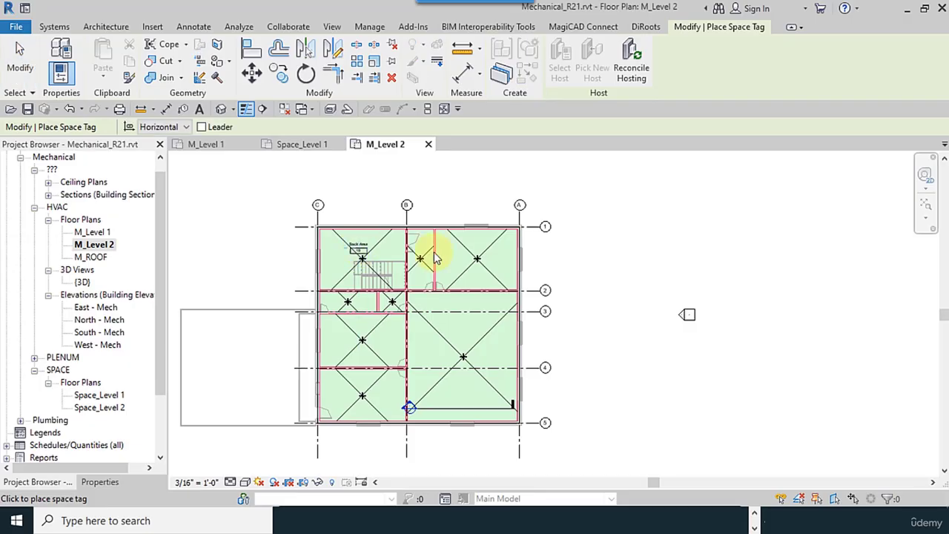
click(468, 265)
Step: Place space tags in Hall 2, Corridor 2, Bath Room 2 and WC 2
scroll(469, 264, up, 2)
click(465, 423)
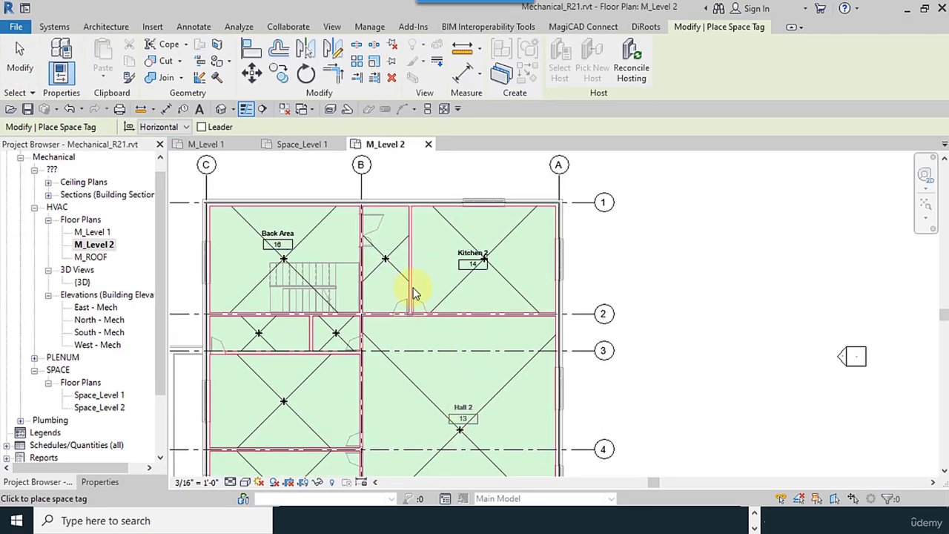
click(390, 278)
click(260, 333)
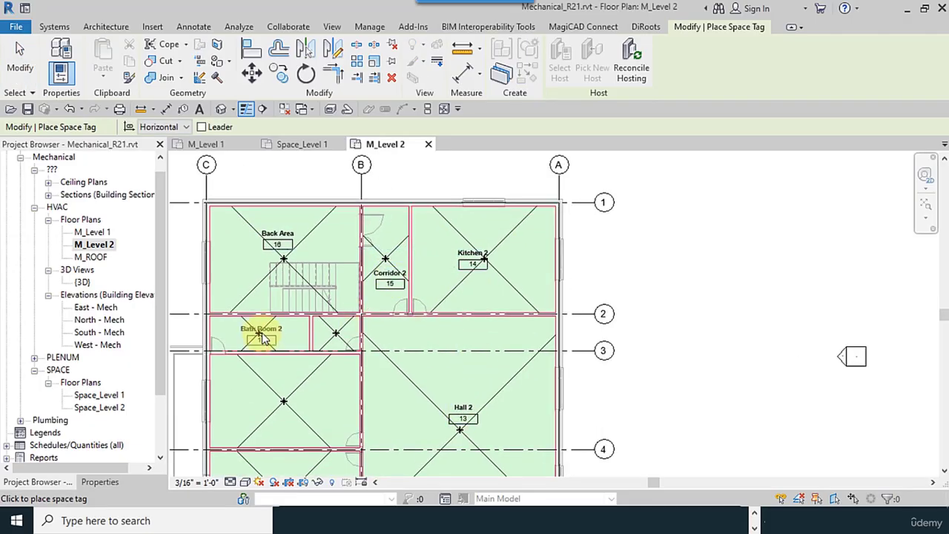
click(341, 335)
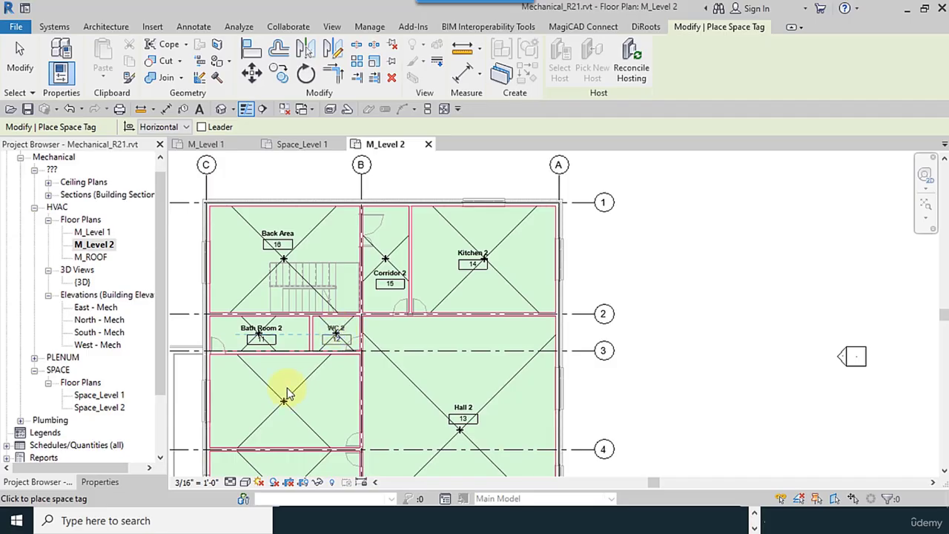
Step: Tag the Bed Room 2 and Baby Room 2 spaces and finish tagging on M_Level 2
click(315, 378)
middle_drag(314, 378, 364, 300)
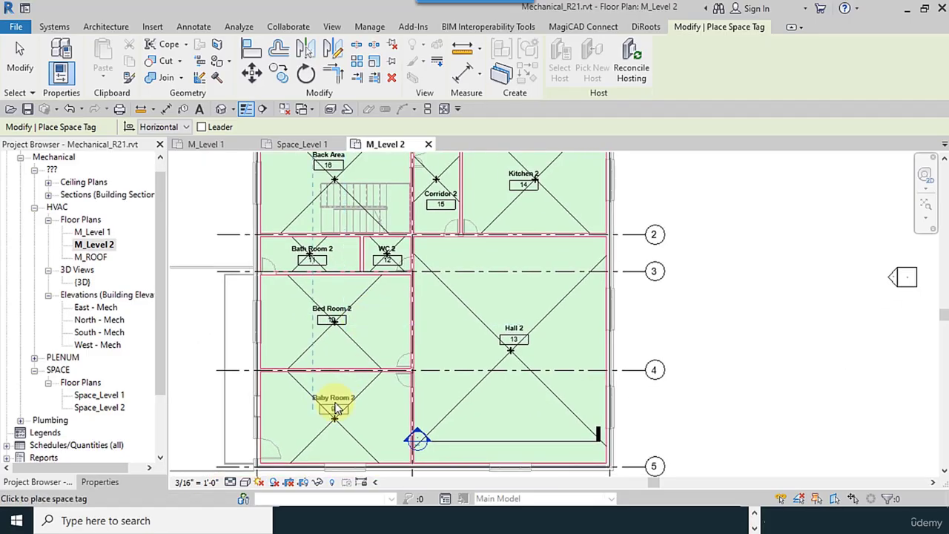
click(20, 56)
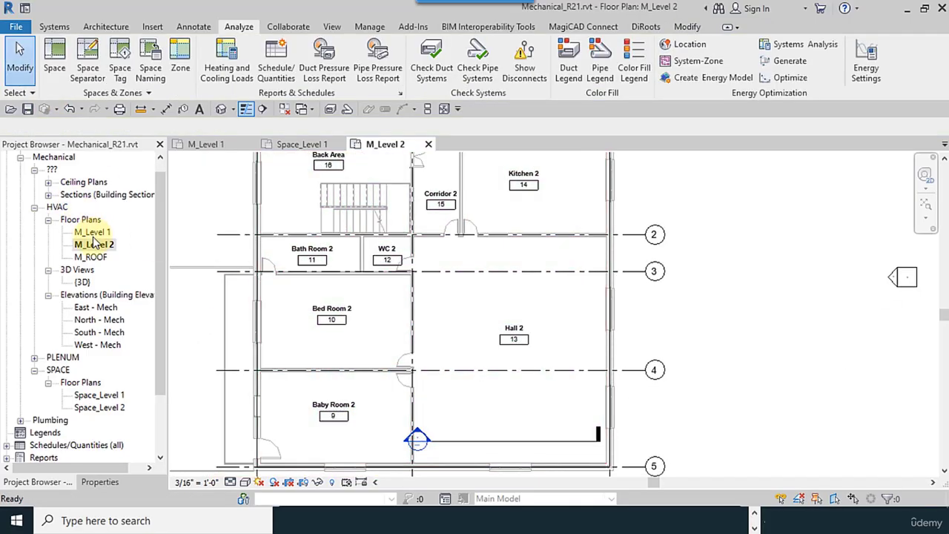
Step: Reopen the M_Level 1 floor plan and examine its space tags
click(92, 233)
double_click(92, 235)
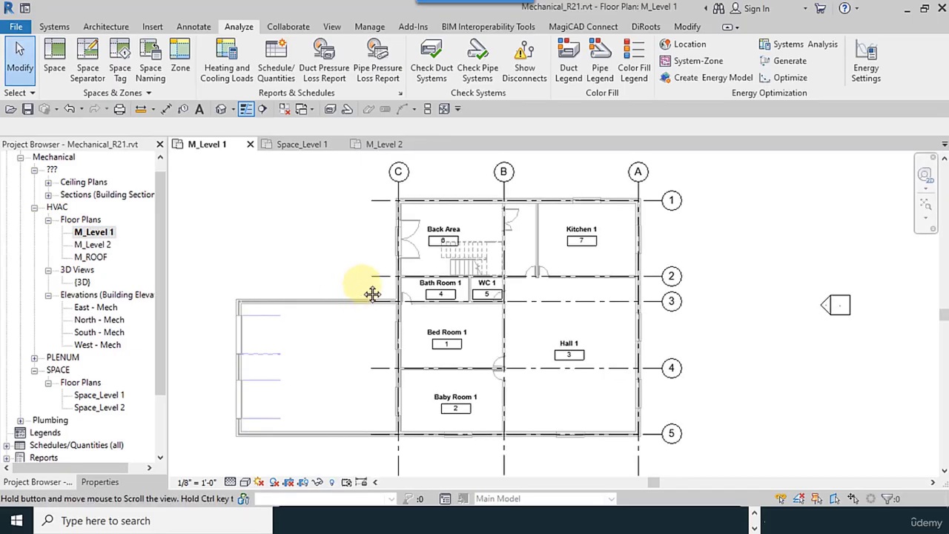
scroll(474, 211, up, 4)
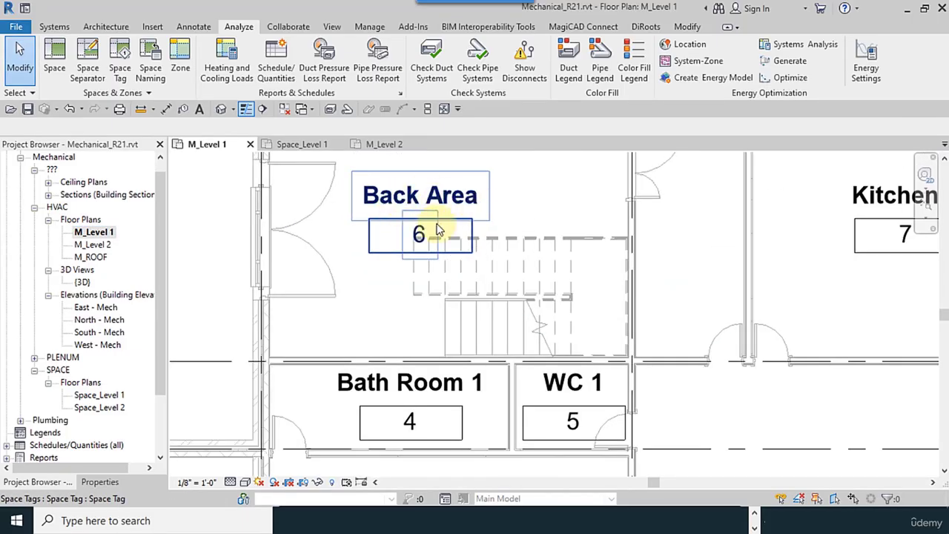
scroll(560, 290, down, 3)
middle_drag(637, 327, 497, 282)
scroll(485, 349, down, 3)
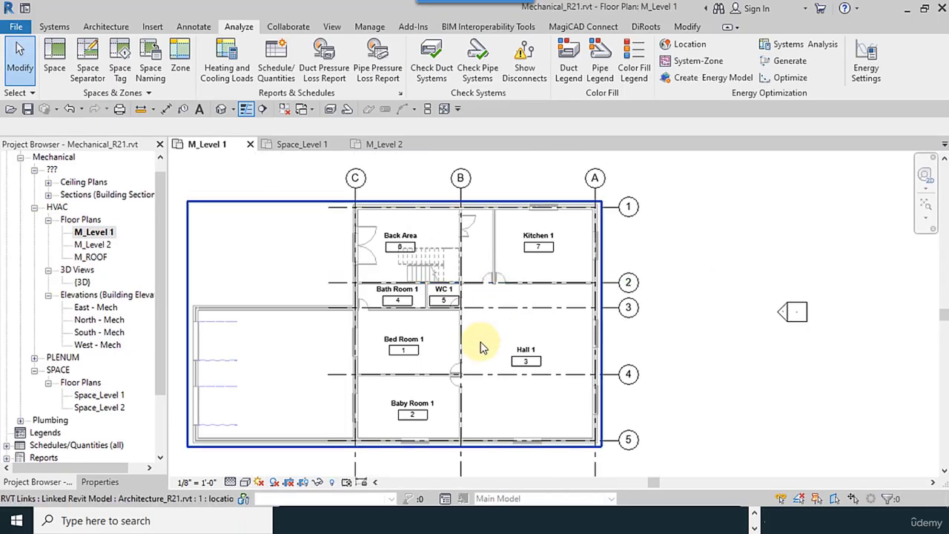
scroll(474, 324, down, 2)
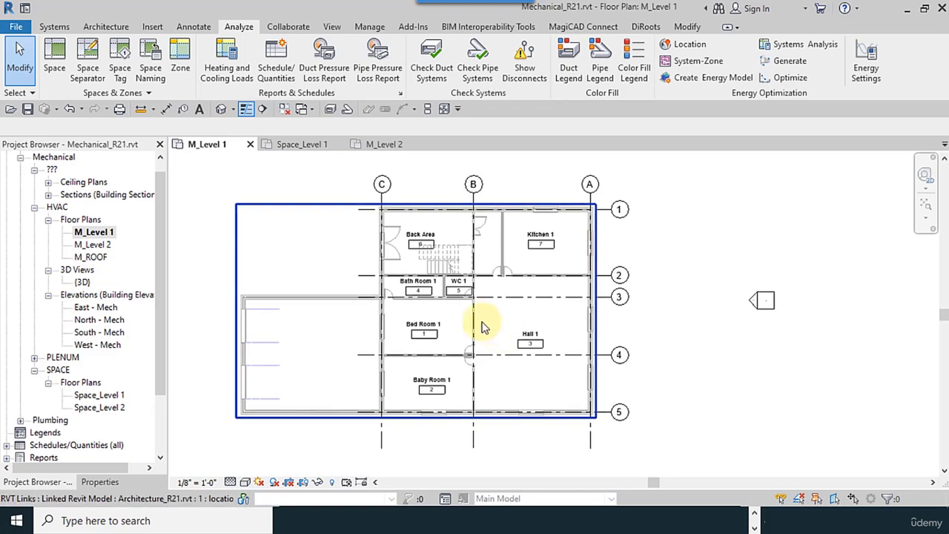
Step: Select the rooms on M_Level 1, filter out Spaces so only Space Tags stay selected, and clear the selection
drag(332, 174, 608, 445)
click(560, 59)
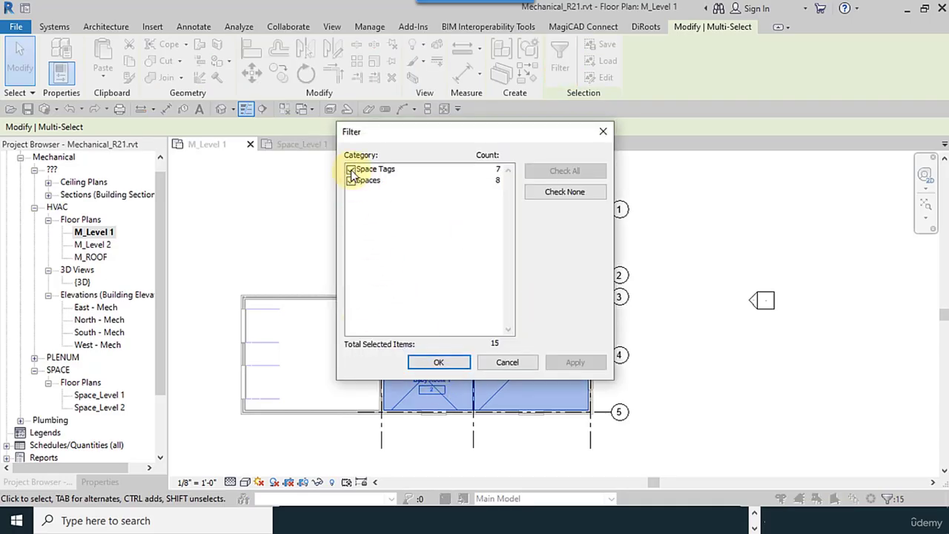
click(351, 181)
click(438, 362)
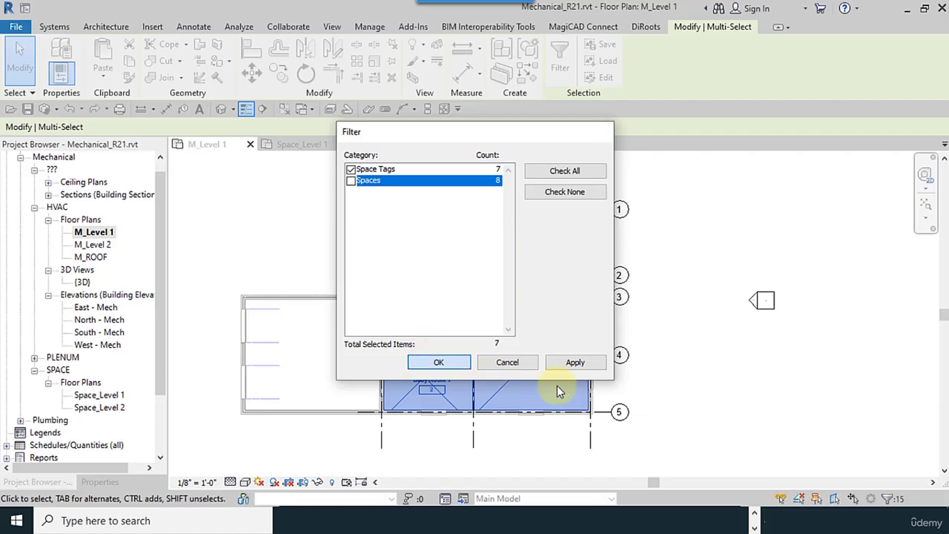
scroll(582, 350, up, 2)
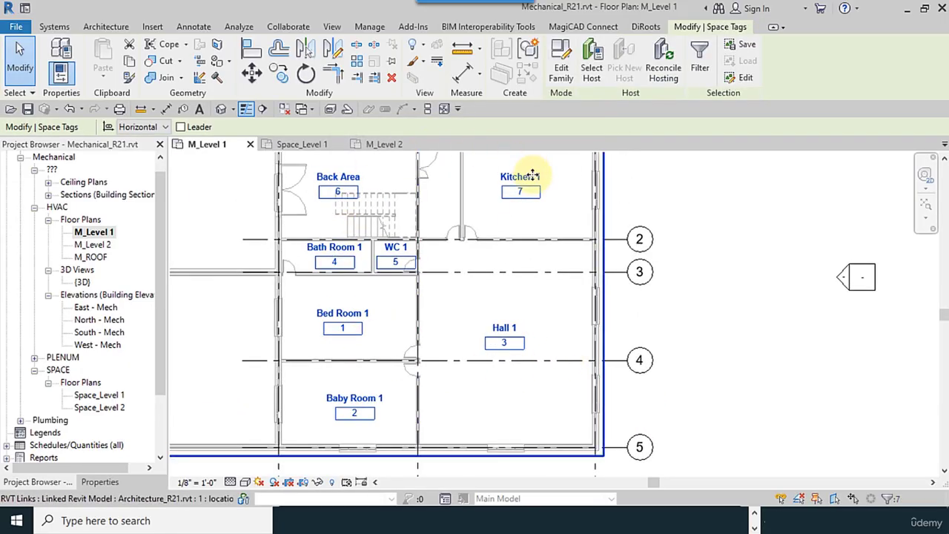
click(732, 356)
scroll(674, 353, down, 3)
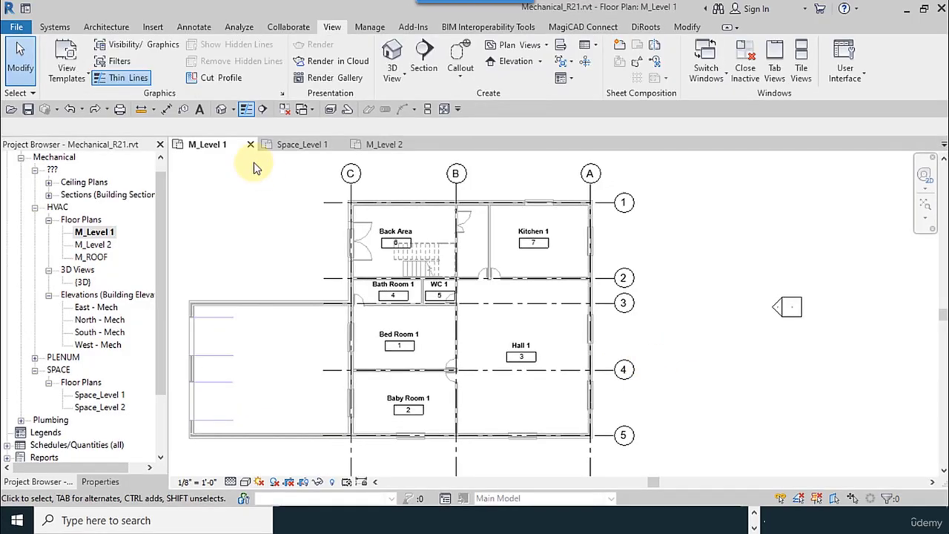
Step: Select everything in the M_Level 1 floor plan and filter the selection to only Space Tags
drag(253, 168, 669, 449)
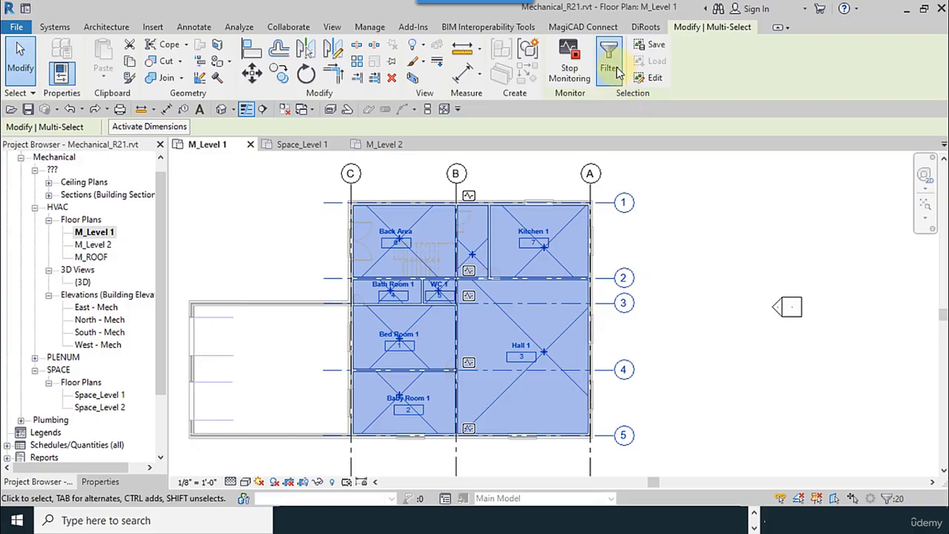
click(614, 67)
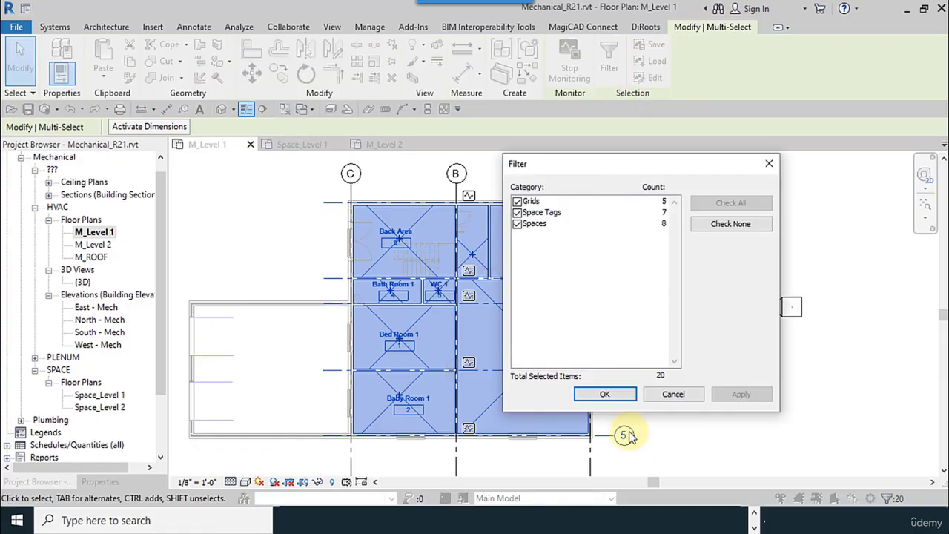
click(716, 224)
click(517, 212)
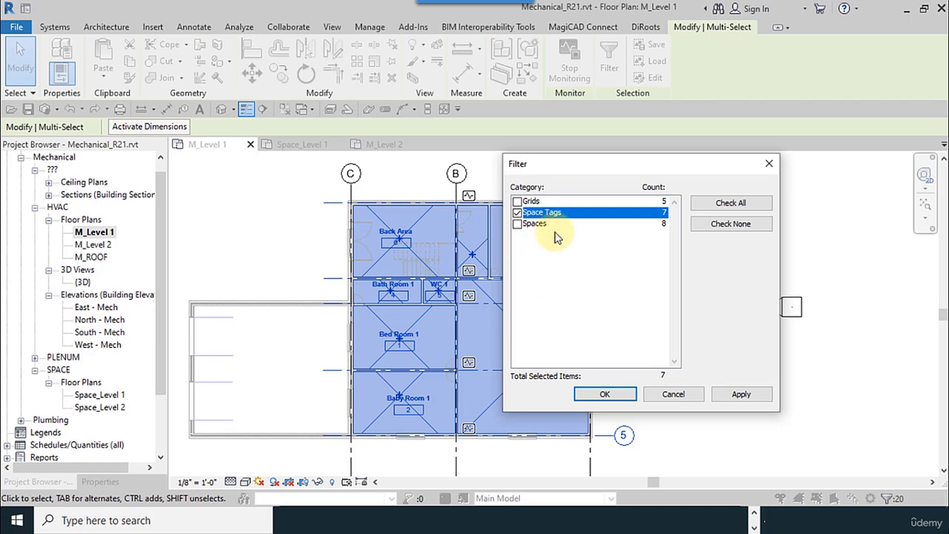
click(607, 394)
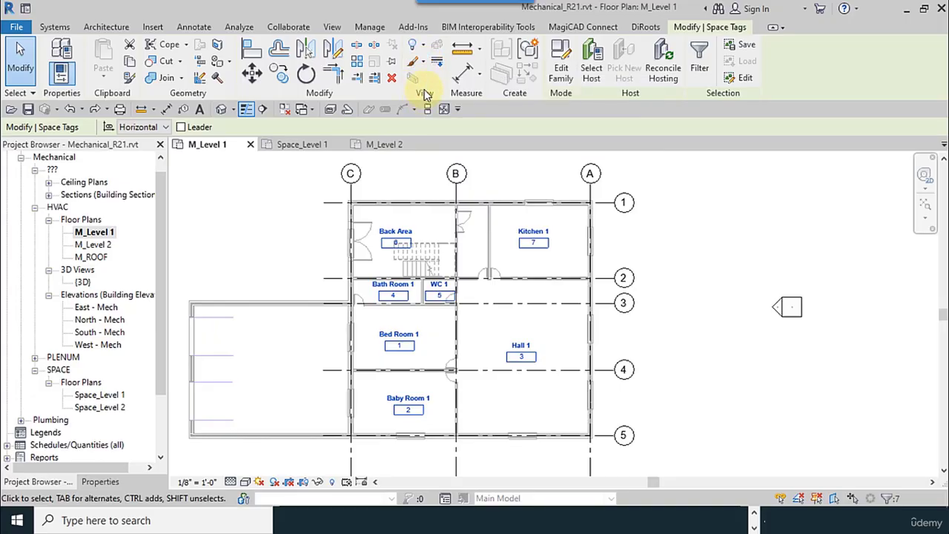
Step: Override the selected space tags by element to display as halftone in this view, and clear the selection
click(421, 63)
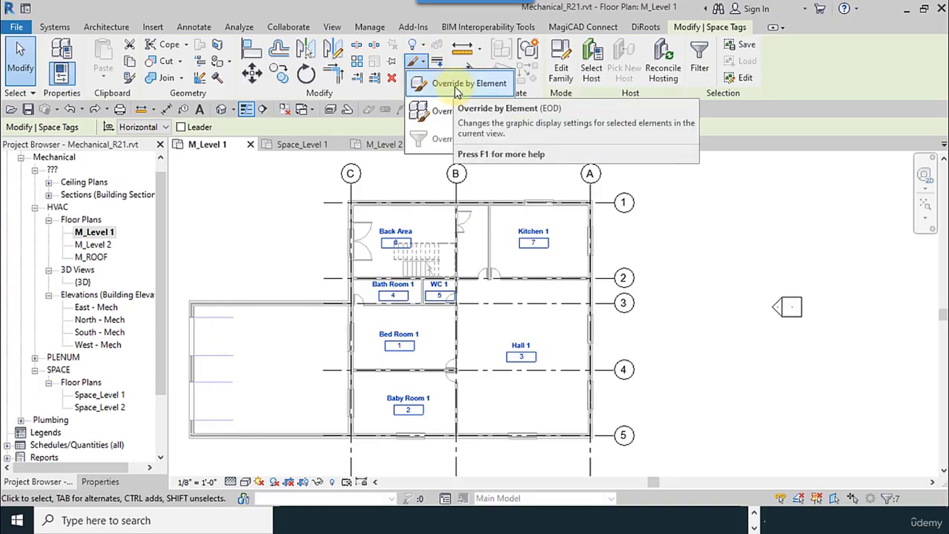
click(454, 86)
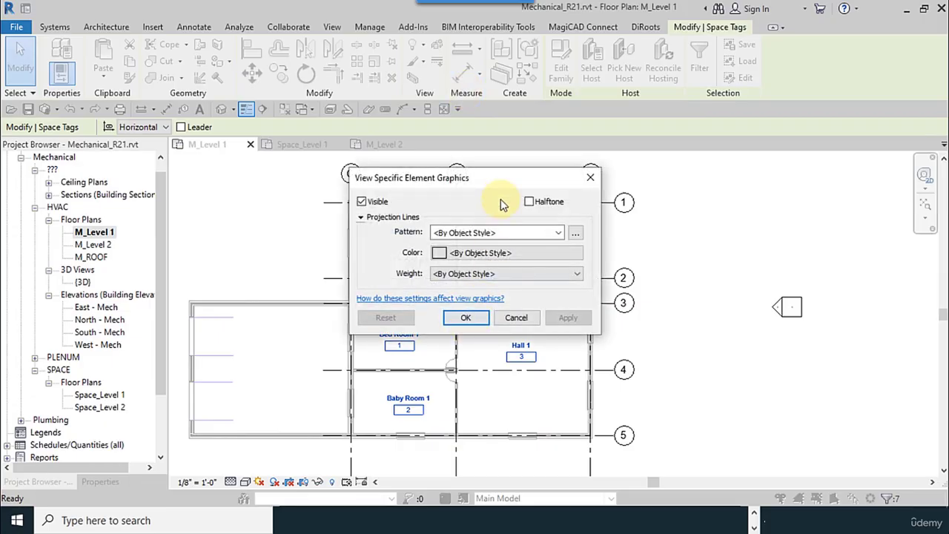
click(529, 202)
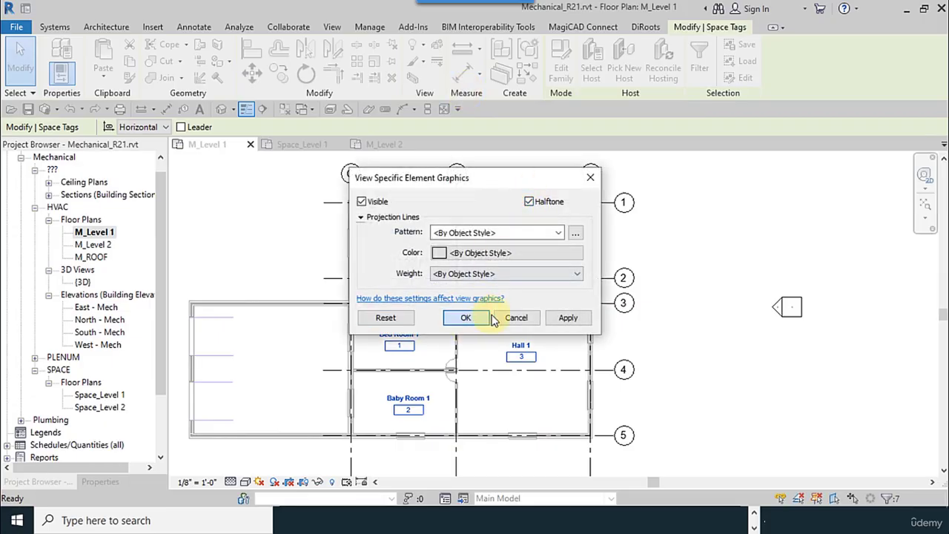
click(466, 318)
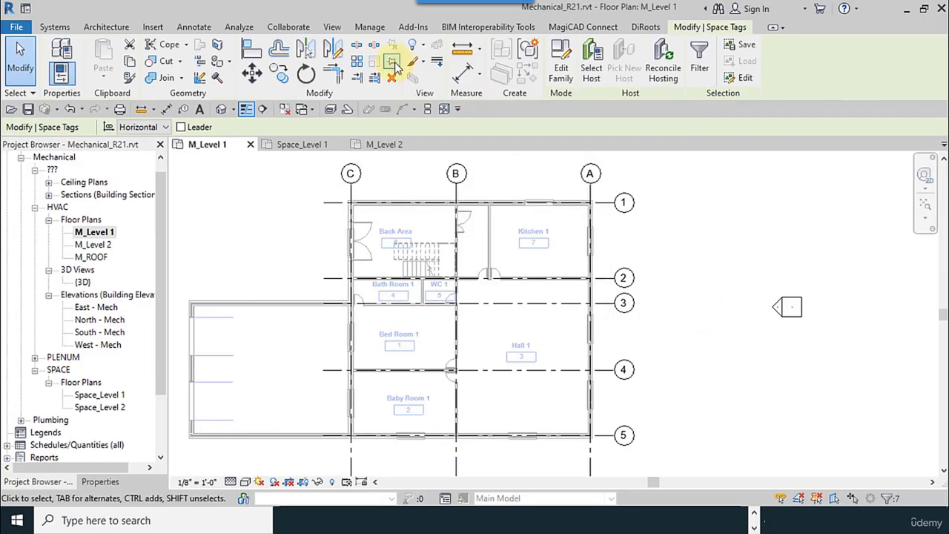
click(651, 247)
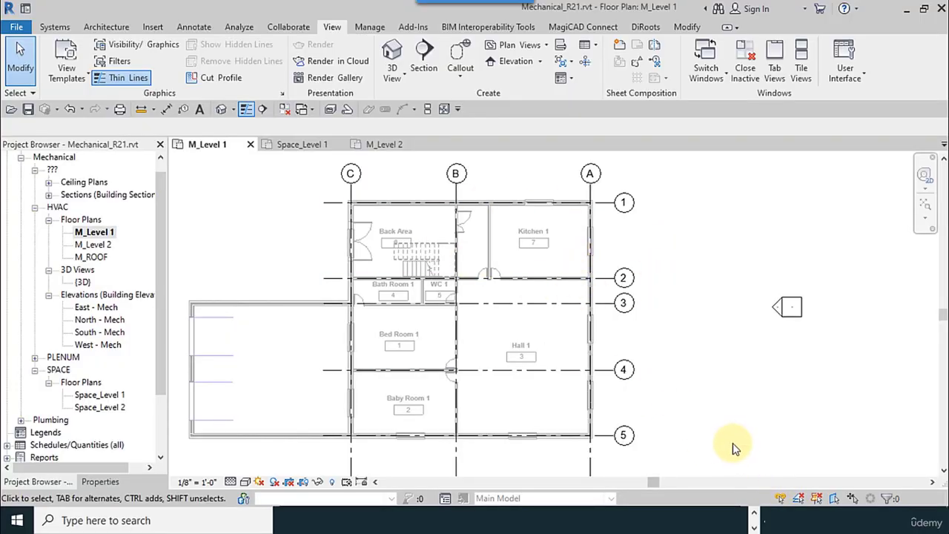
Step: Open the M_Level 2 HVAC floor plan
click(817, 499)
scroll(462, 285, down, 2)
middle_drag(466, 295, 483, 307)
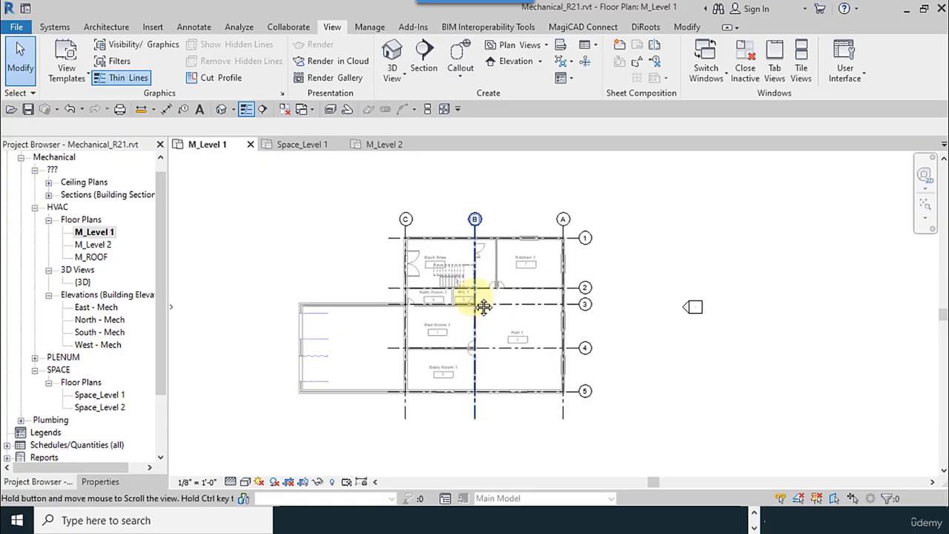
click(111, 234)
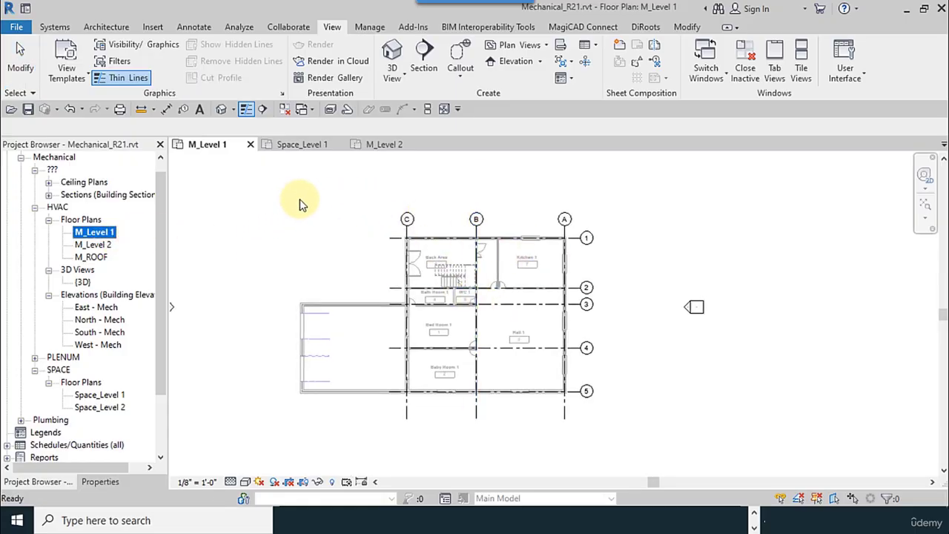
click(94, 246)
double_click(94, 247)
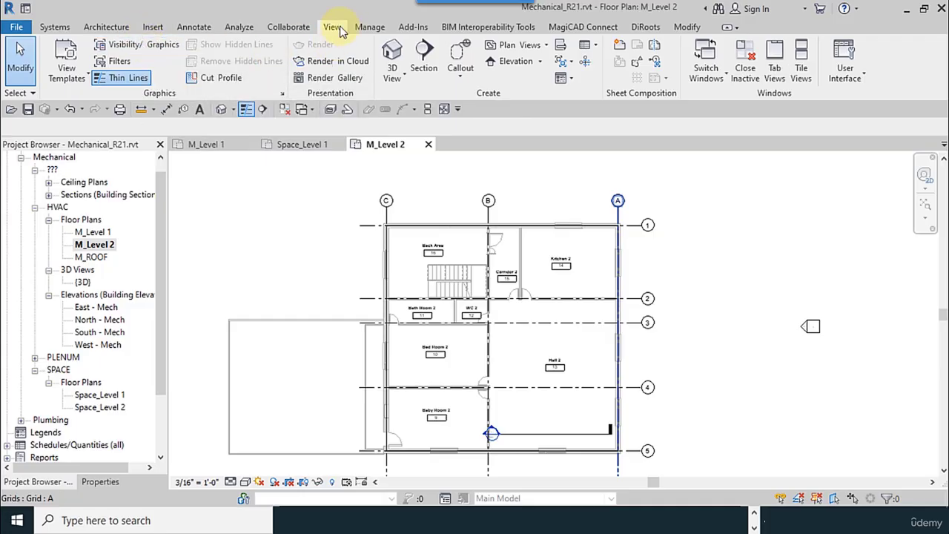
Step: Set the Space Tags annotation category to halftone in the visibility/graphic overrides of M_Level 2
click(159, 44)
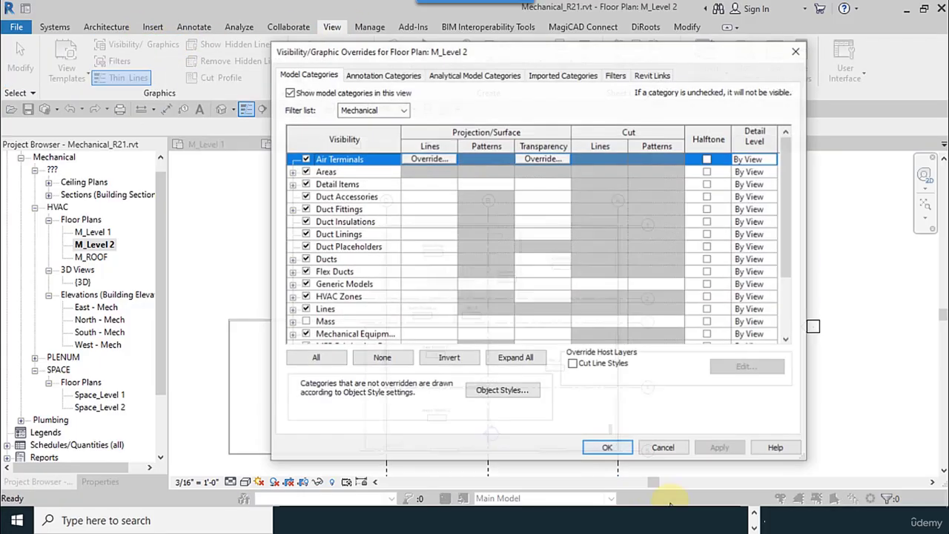
click(389, 76)
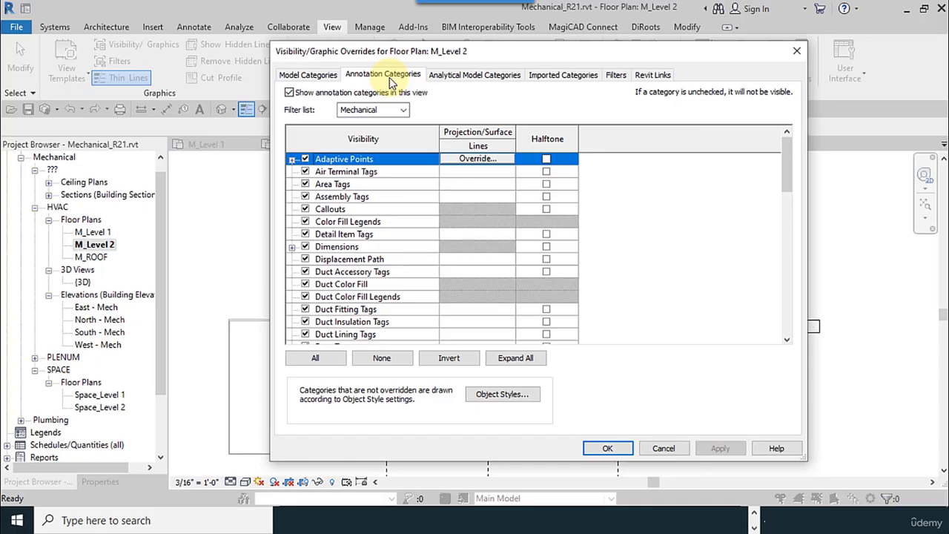
click(349, 248)
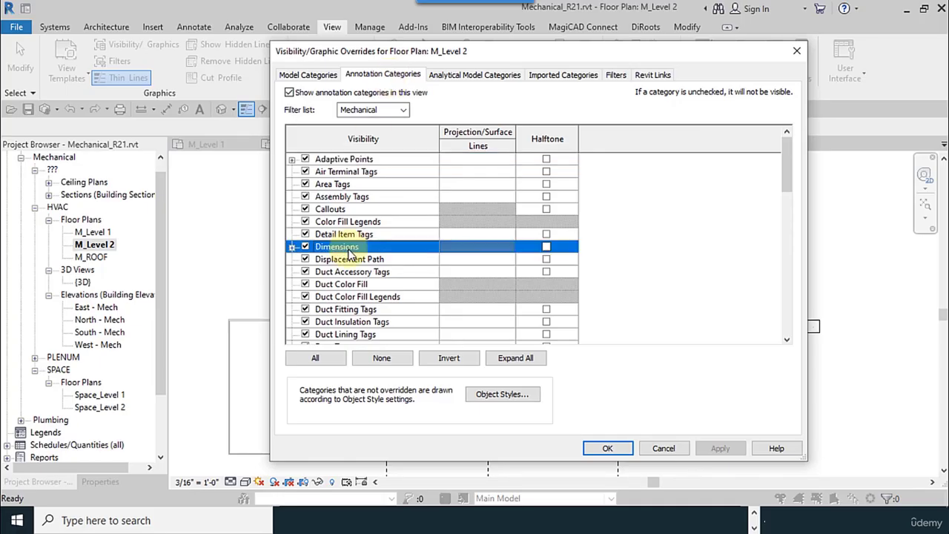
scroll(371, 297, down, 10)
click(392, 322)
scroll(393, 331, down, 1)
scroll(383, 331, down, 1)
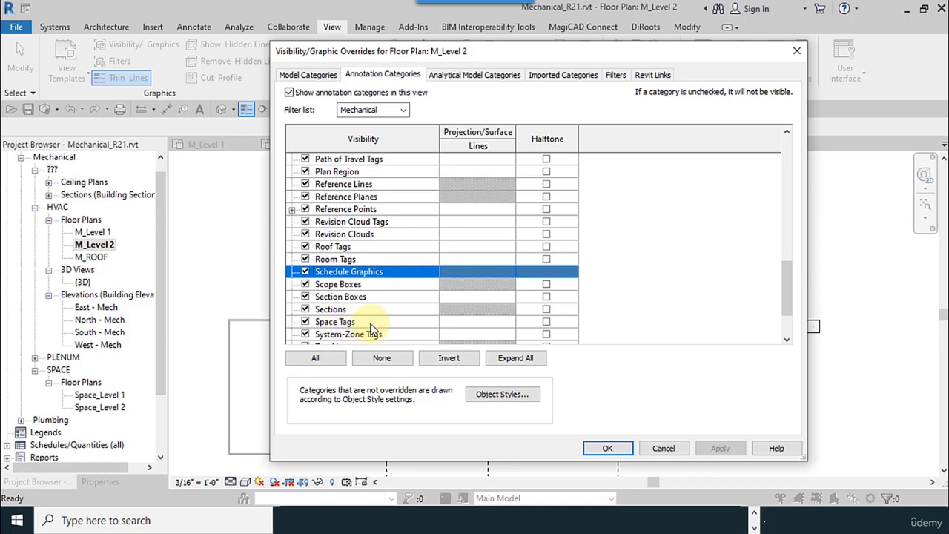
click(547, 322)
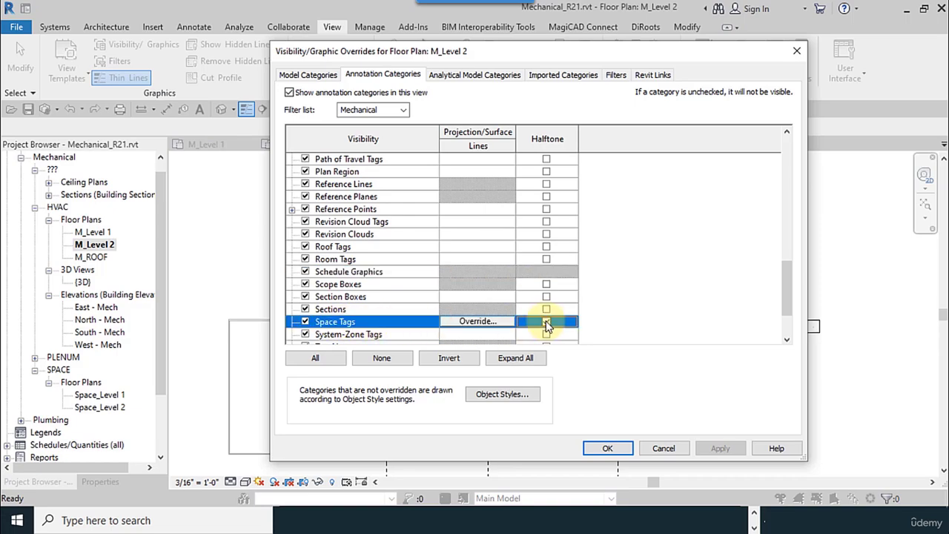
click(625, 452)
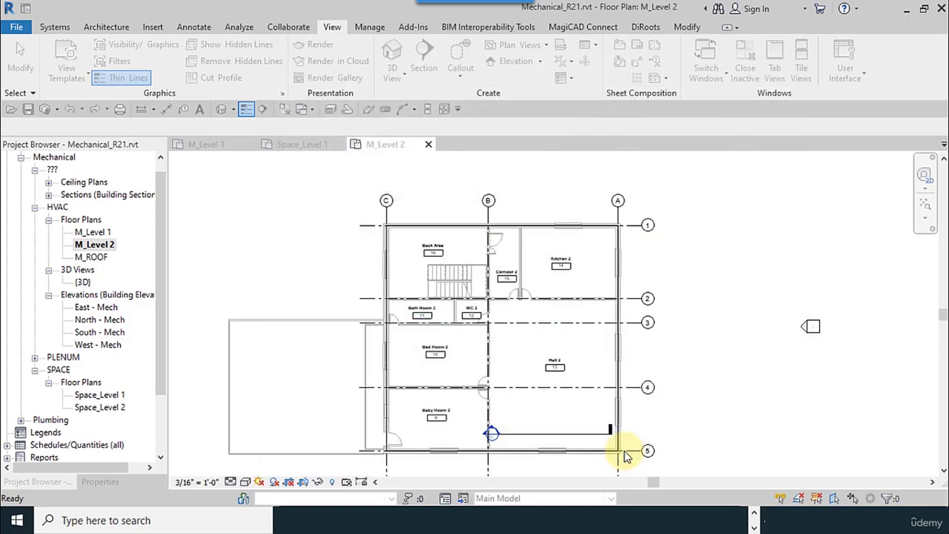
middle_drag(749, 367, 682, 361)
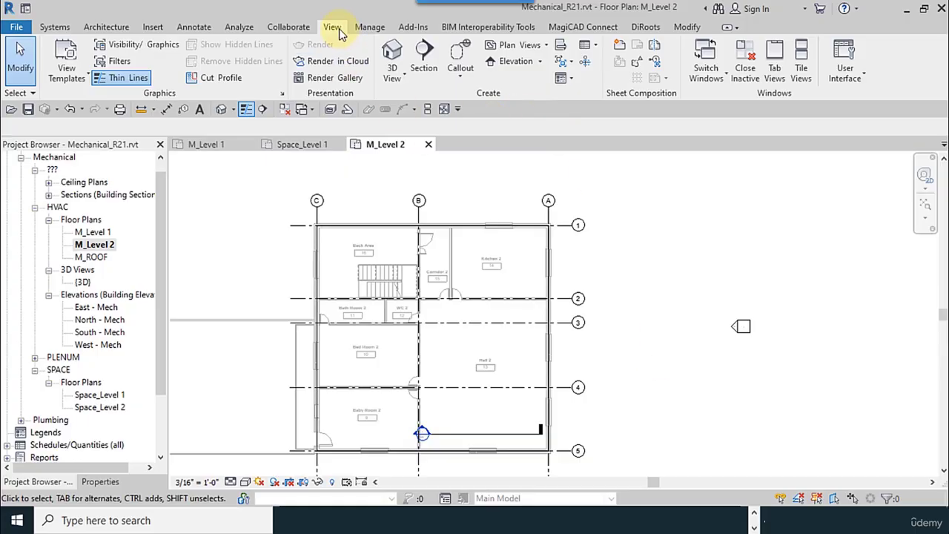
Step: Set the linked model Architecture_R21.rvt to halftone in the visibility/graphic overrides of M_Level 2
click(140, 44)
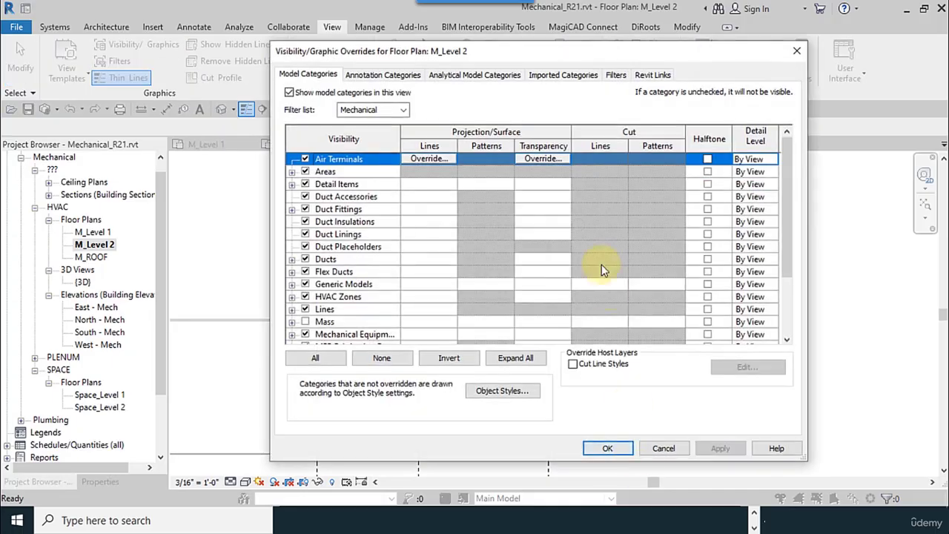
click(652, 75)
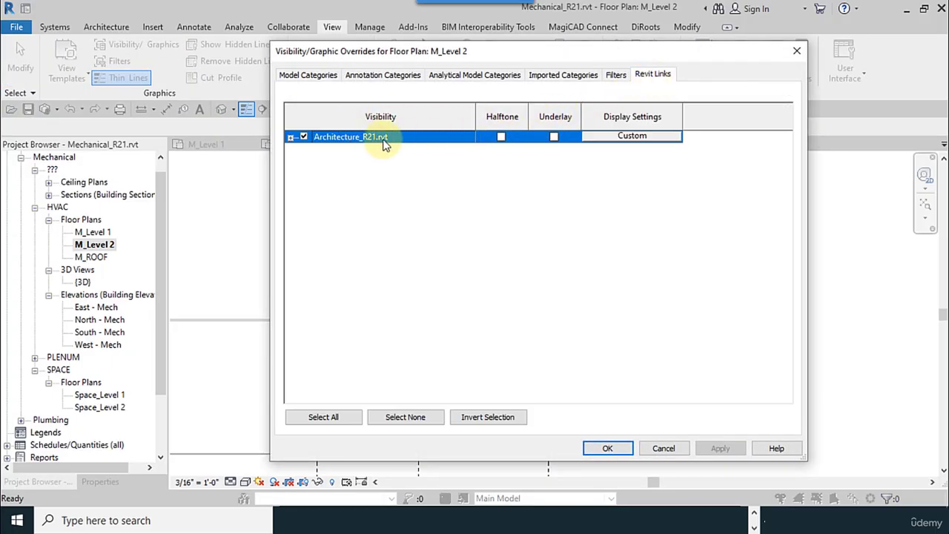
click(502, 138)
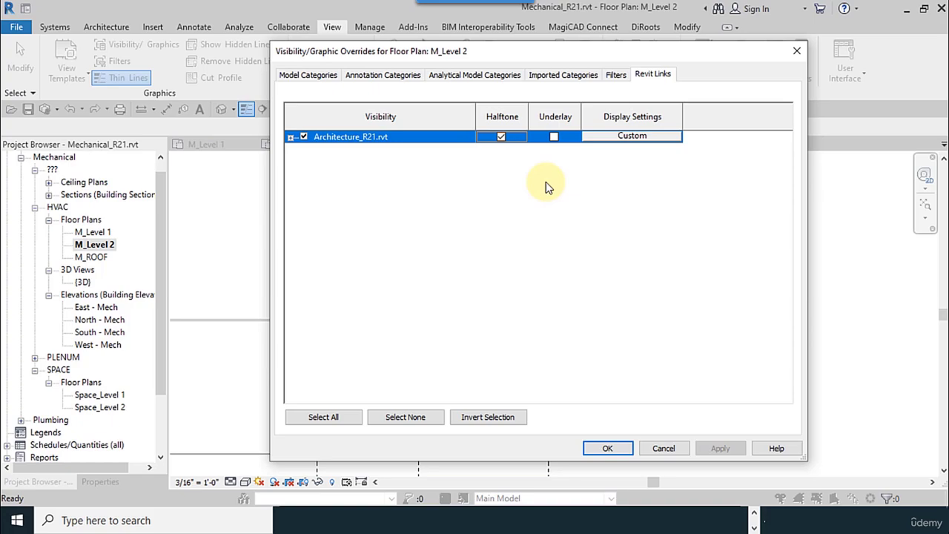
click(610, 448)
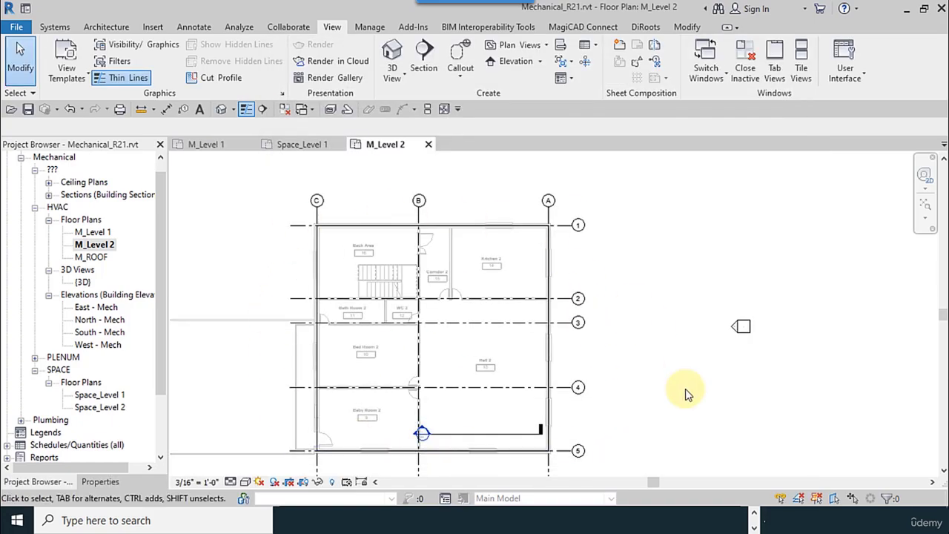
middle_drag(630, 372, 735, 372)
Step: Compare the tag size and view scale of the M_Level 1 and M_Level 2 floor plans, ending on M_Level 1
double_click(93, 233)
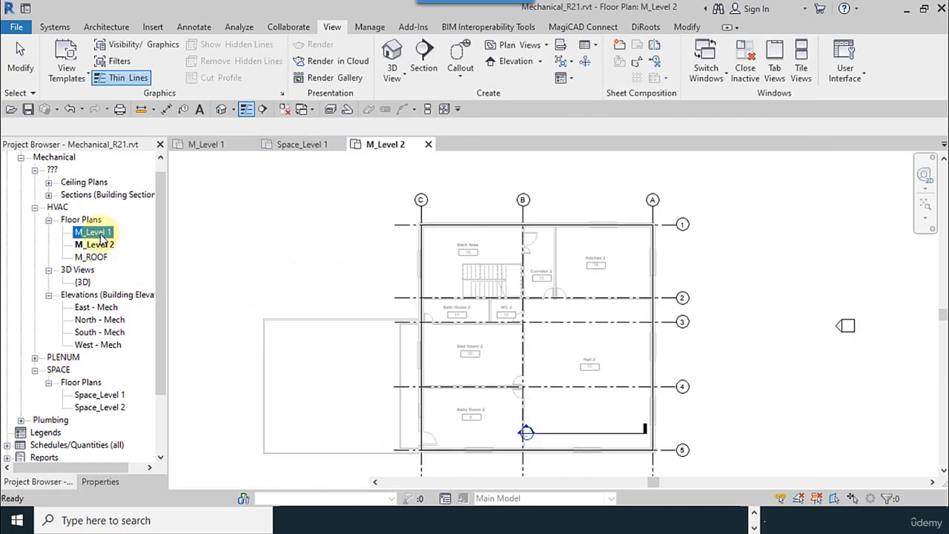
scroll(504, 334, up, 2)
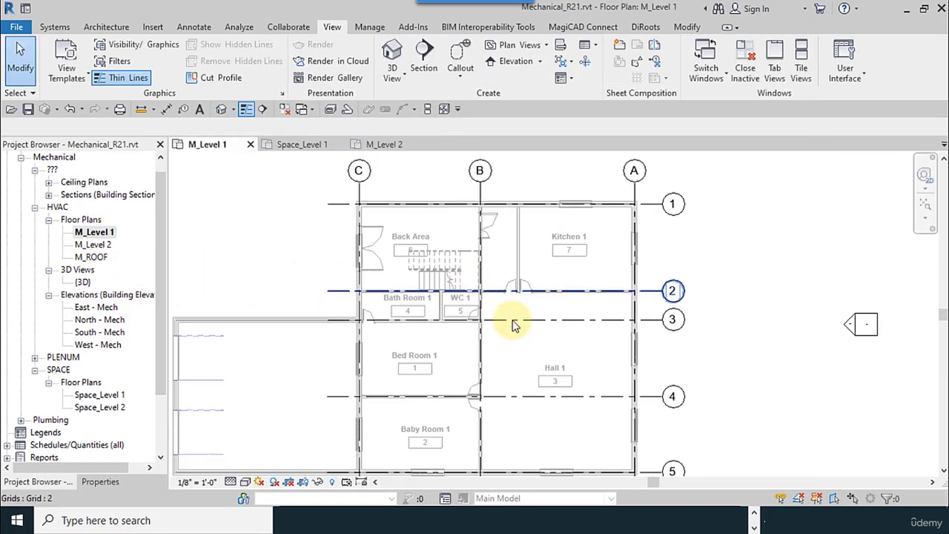
double_click(94, 245)
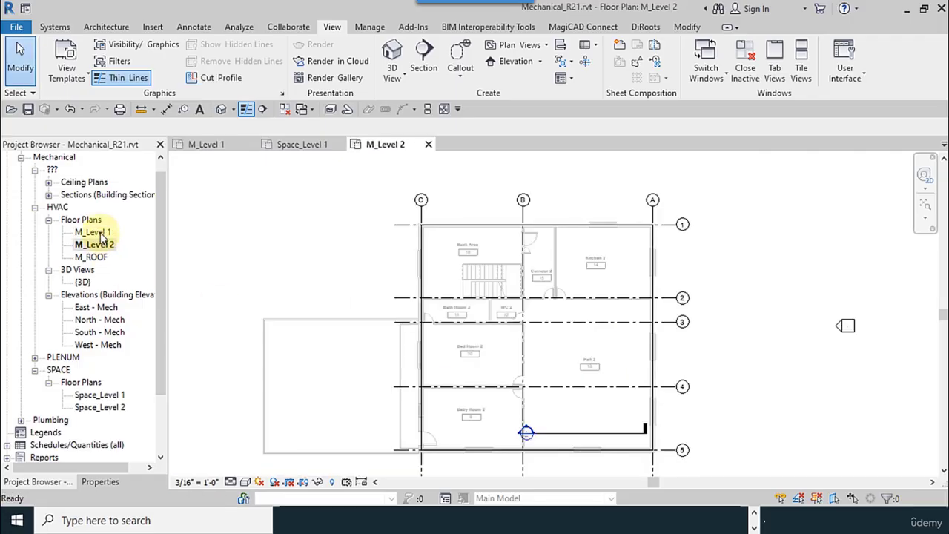
double_click(92, 233)
double_click(94, 245)
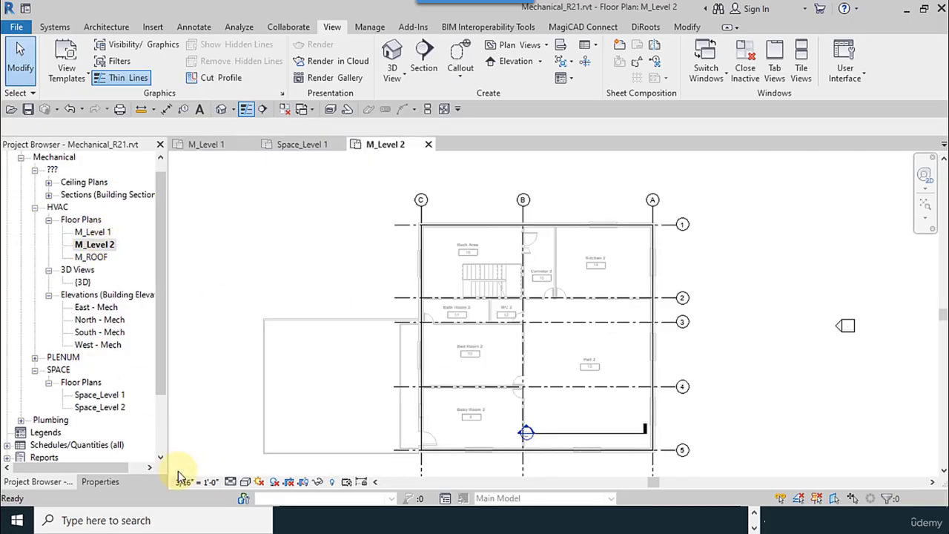
double_click(104, 233)
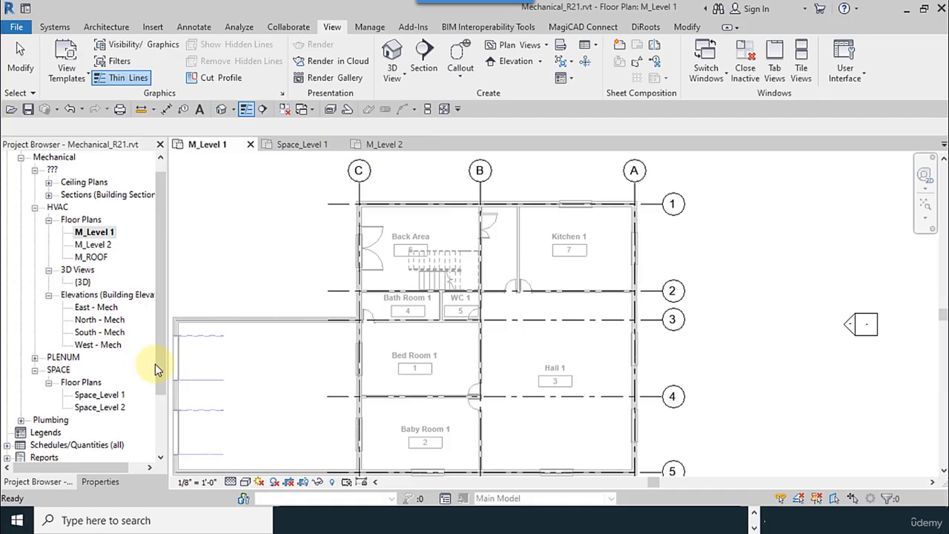
Step: Set the view scale of the M_Level 1 floor plan to 3/16" = 1'-0"
click(199, 483)
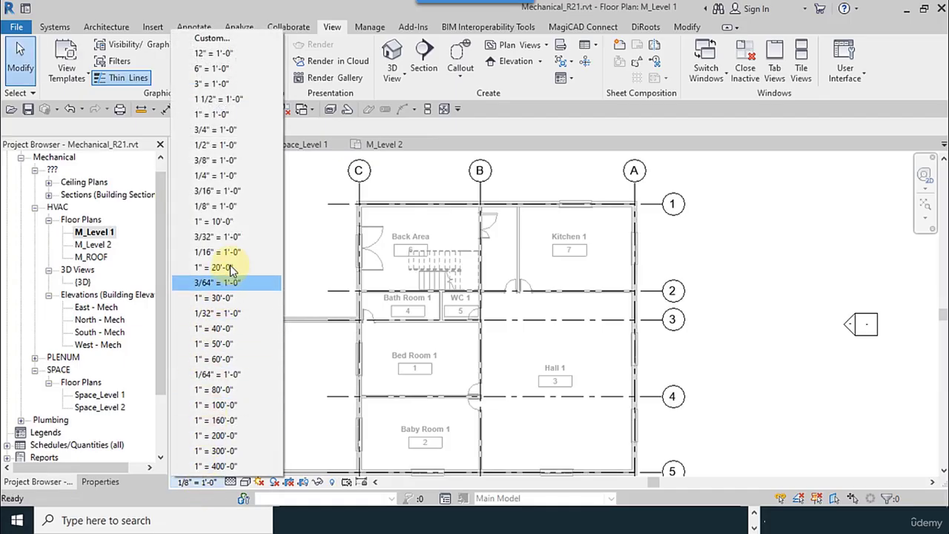
click(226, 191)
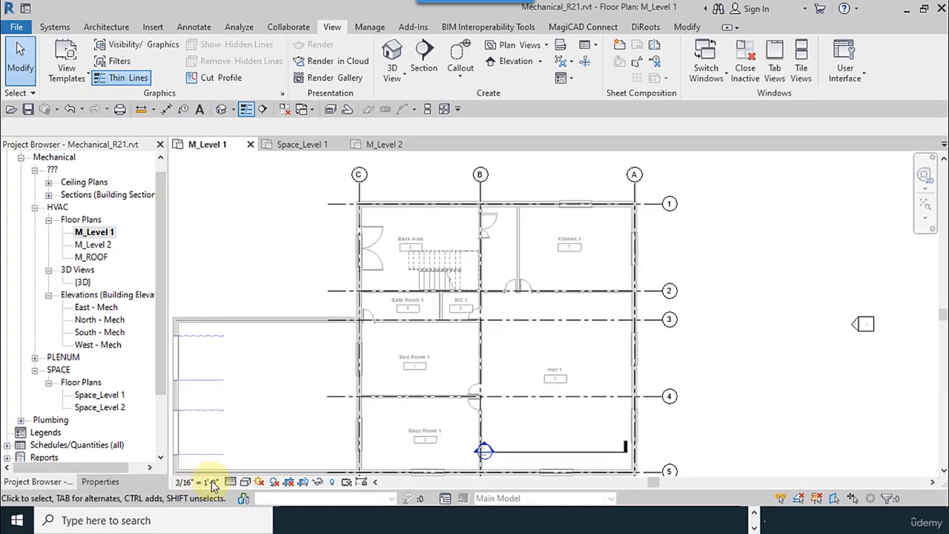
middle_drag(272, 421, 341, 416)
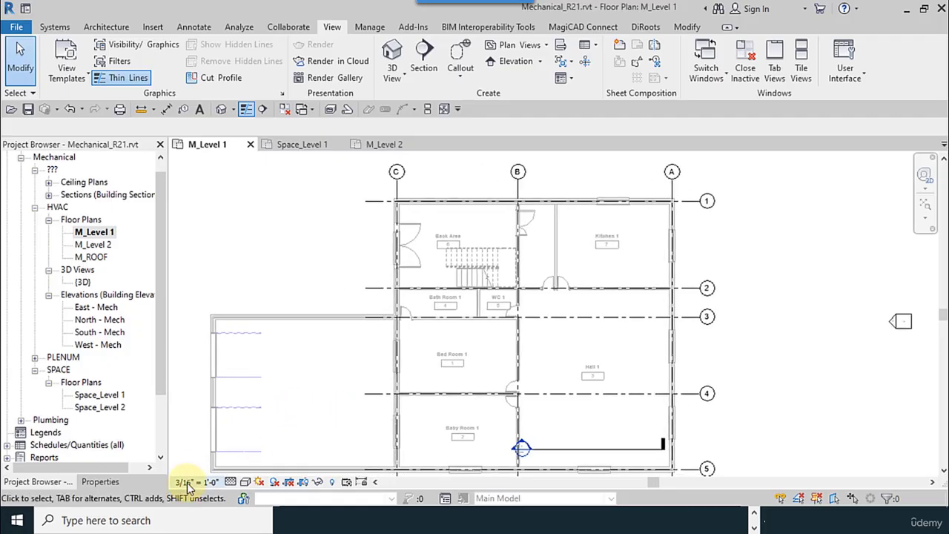
middle_drag(289, 407, 246, 401)
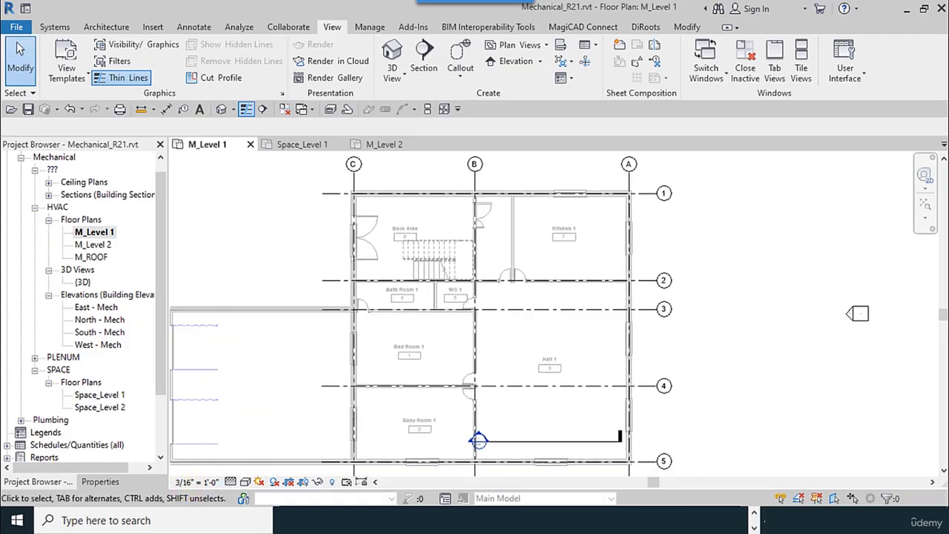
Step: Select the Kitchen 1 space tag on M_Level 1 and display its properties
click(560, 231)
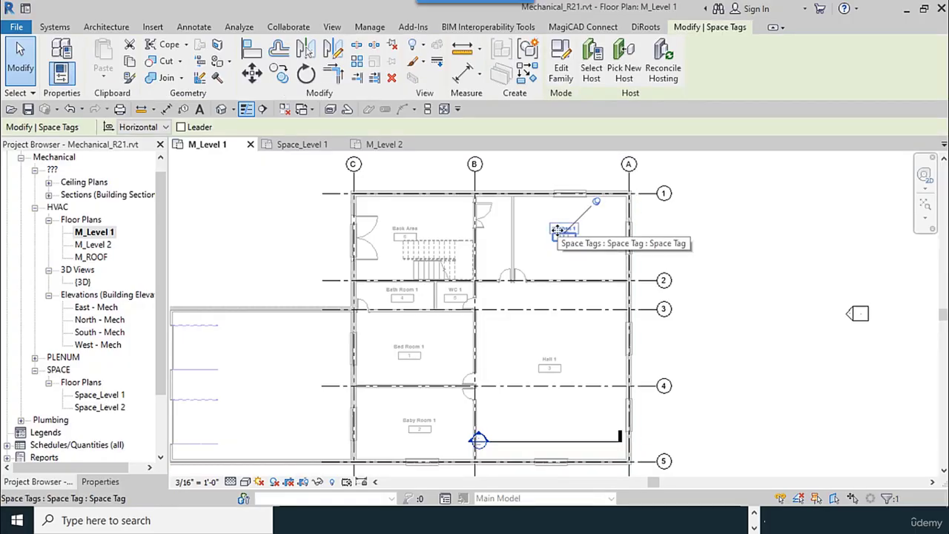
scroll(568, 239, up, 5)
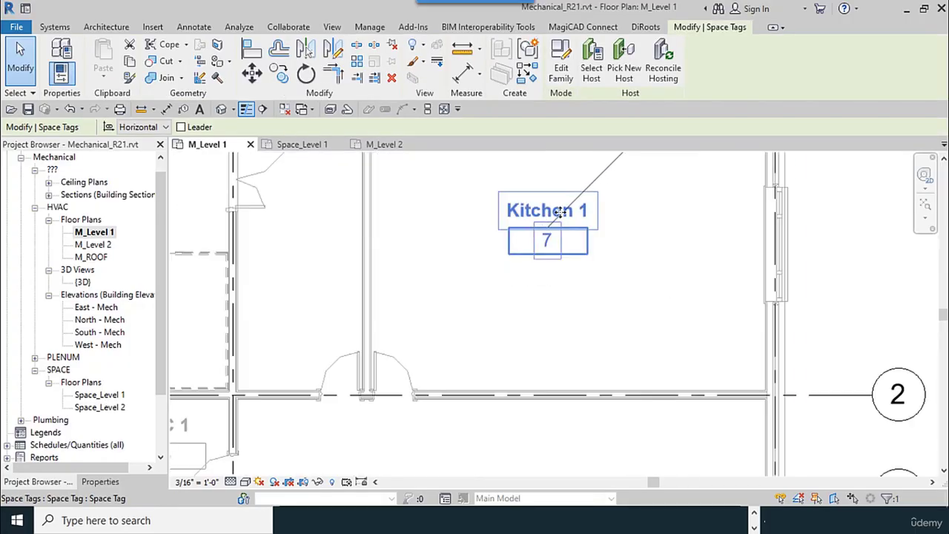
scroll(563, 289, down, 4)
click(100, 481)
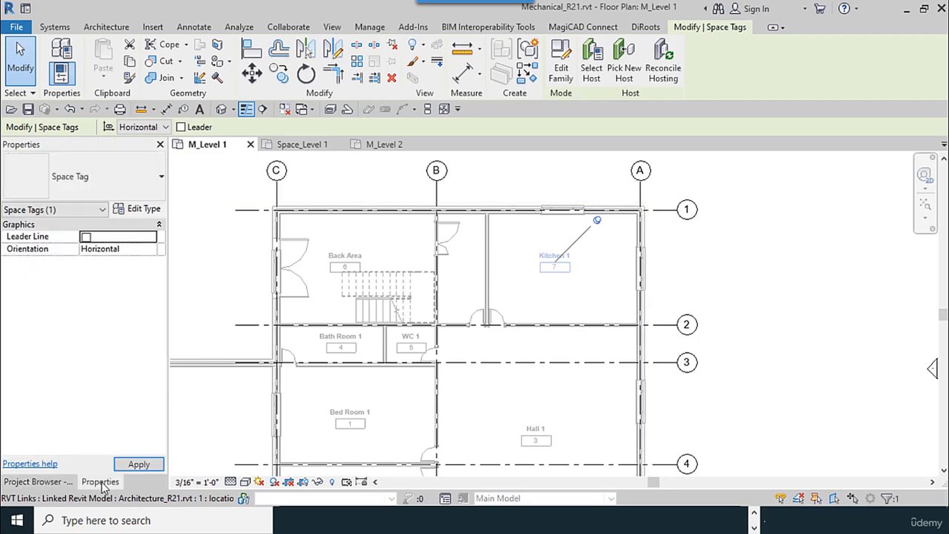
Step: Select all space tags visible in M_Level 1 and change their type to Space Tag With Area
right_click(549, 264)
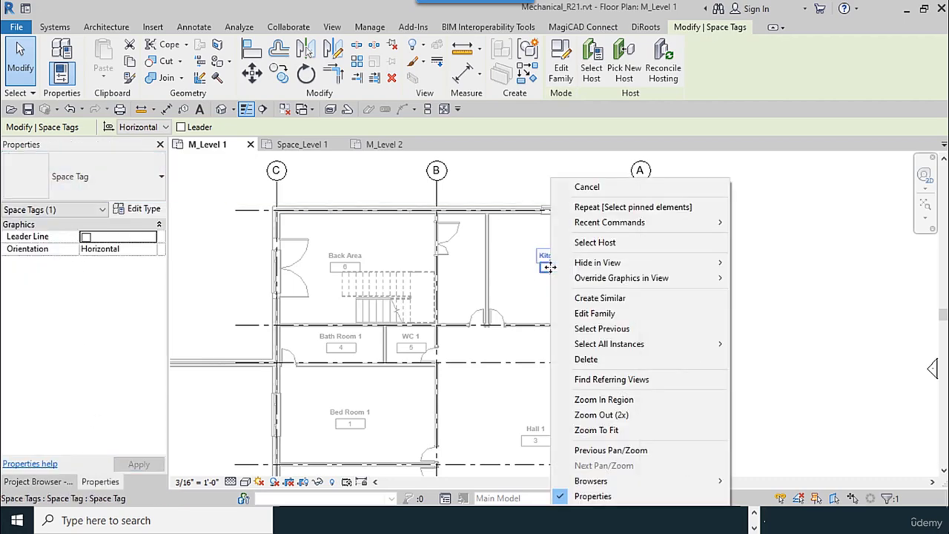
mouse_move(710, 347)
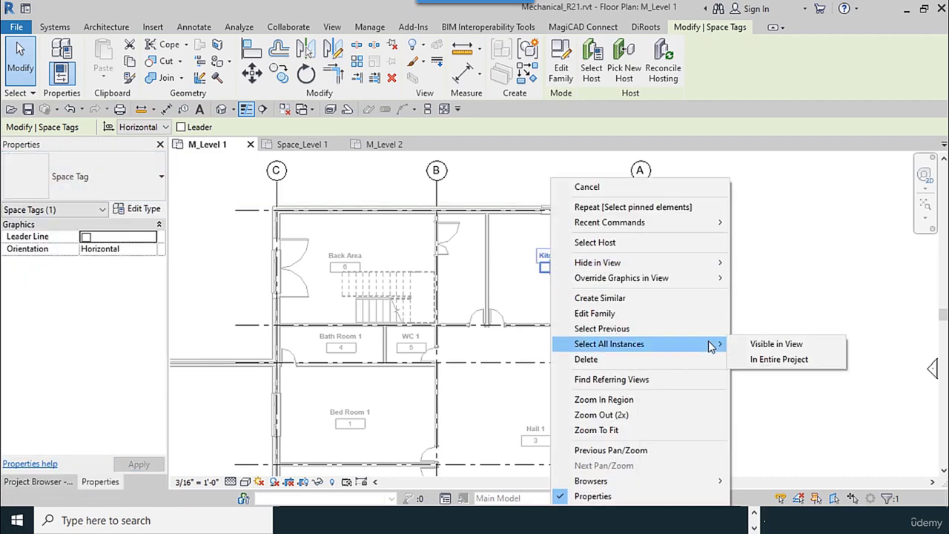
click(792, 345)
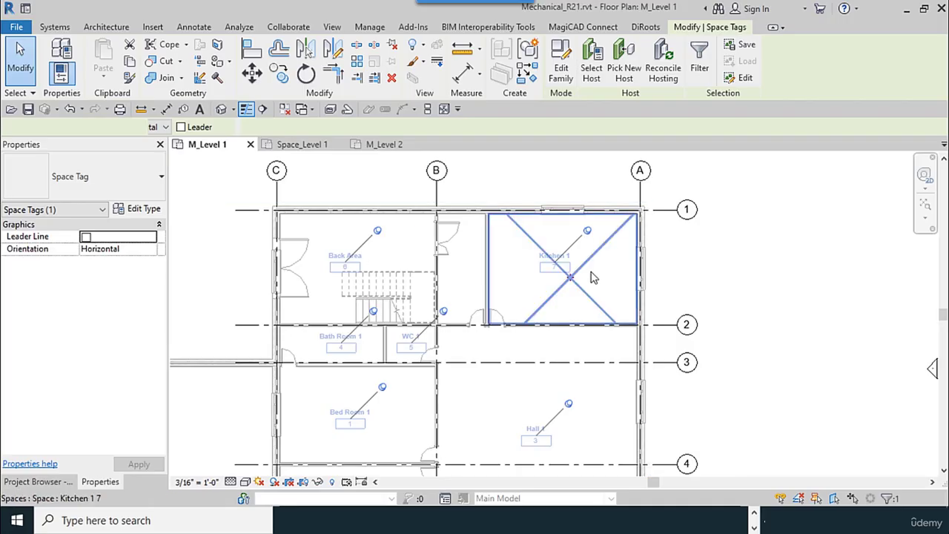
click(138, 181)
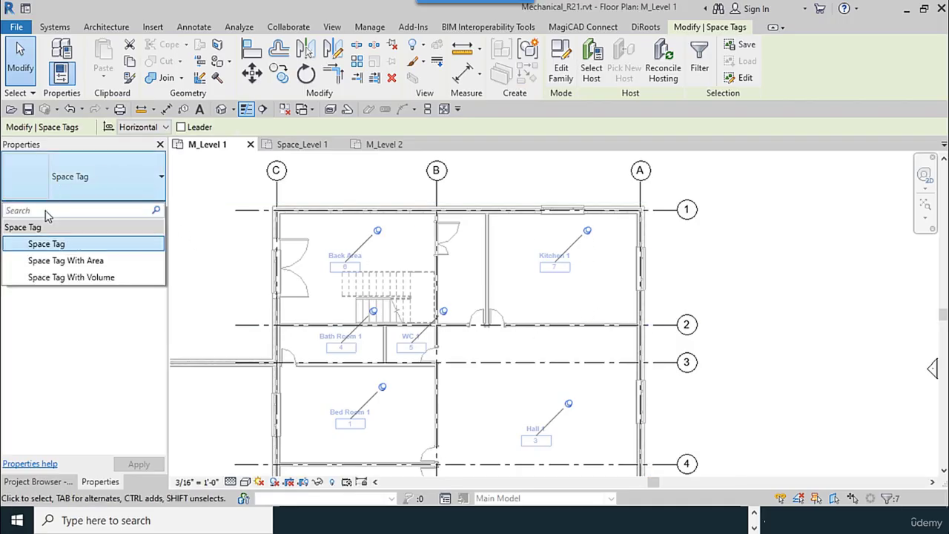
click(79, 262)
scroll(541, 286, up, 2)
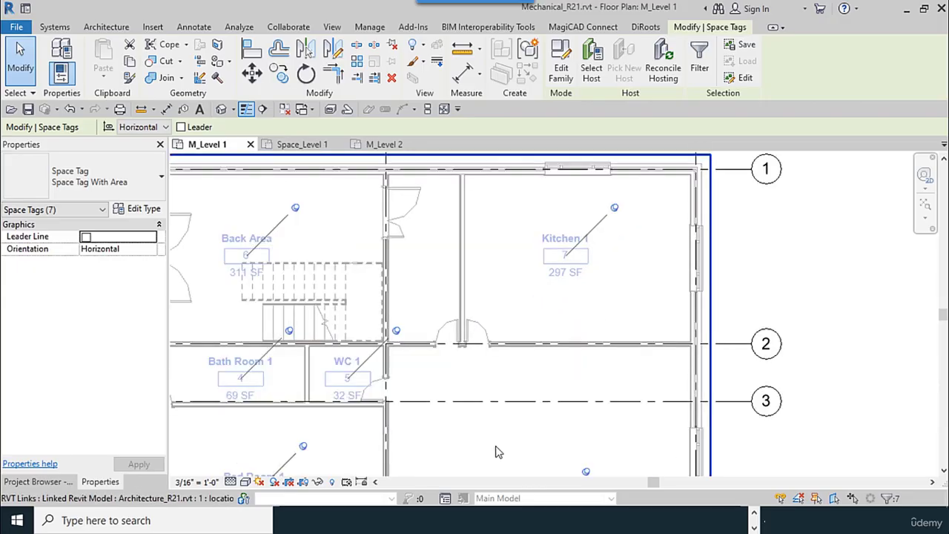
scroll(788, 272, down, 2)
middle_drag(824, 280, 780, 275)
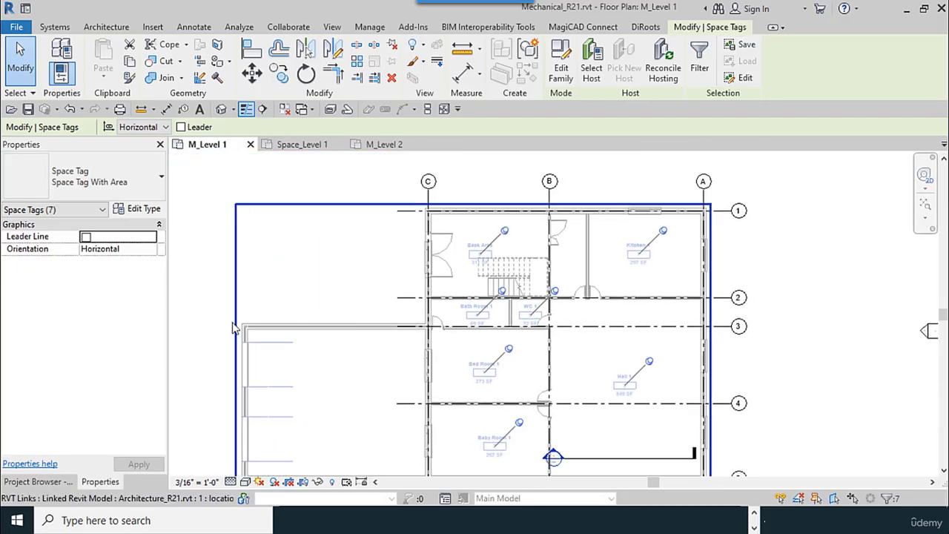
Step: Open the M_Level 2 floor plan and change all its visible space tags to Space Tag With Area
click(37, 481)
click(89, 245)
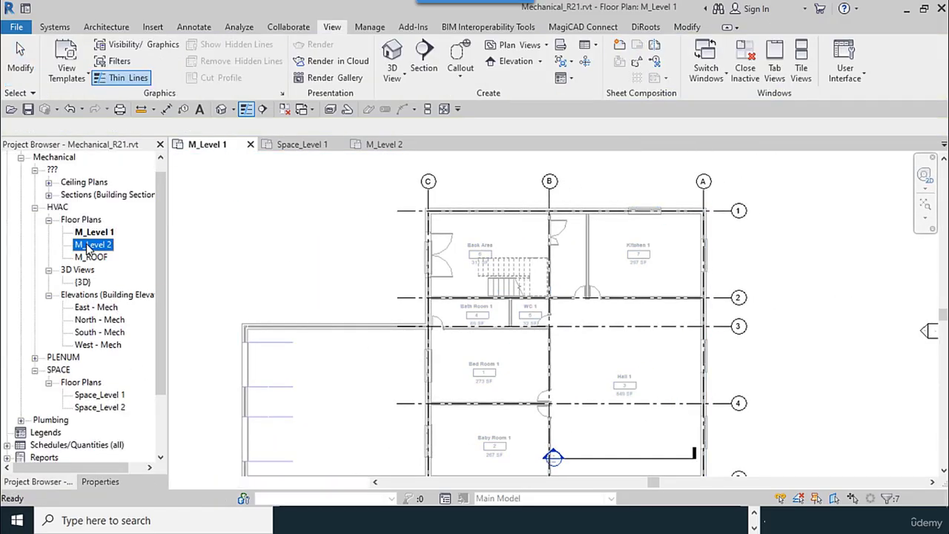
double_click(89, 245)
click(597, 261)
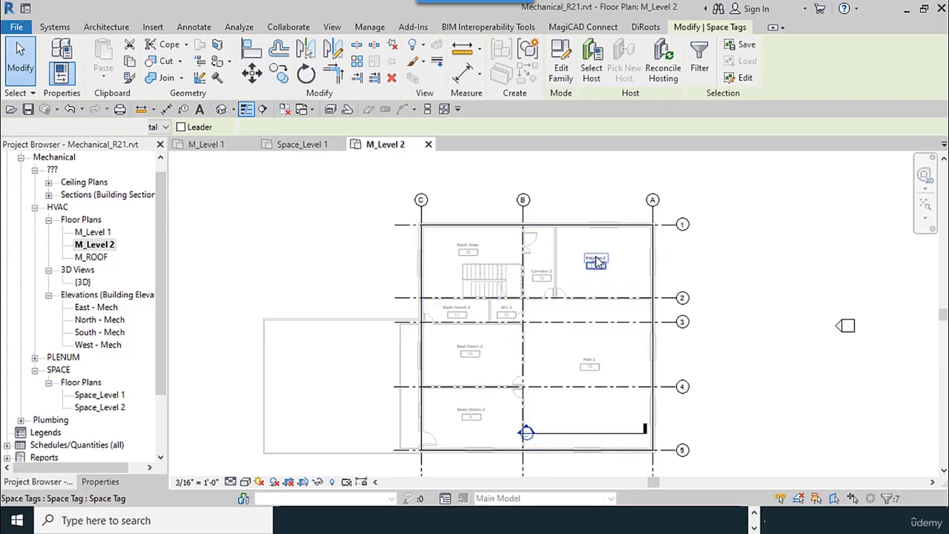
right_click(597, 261)
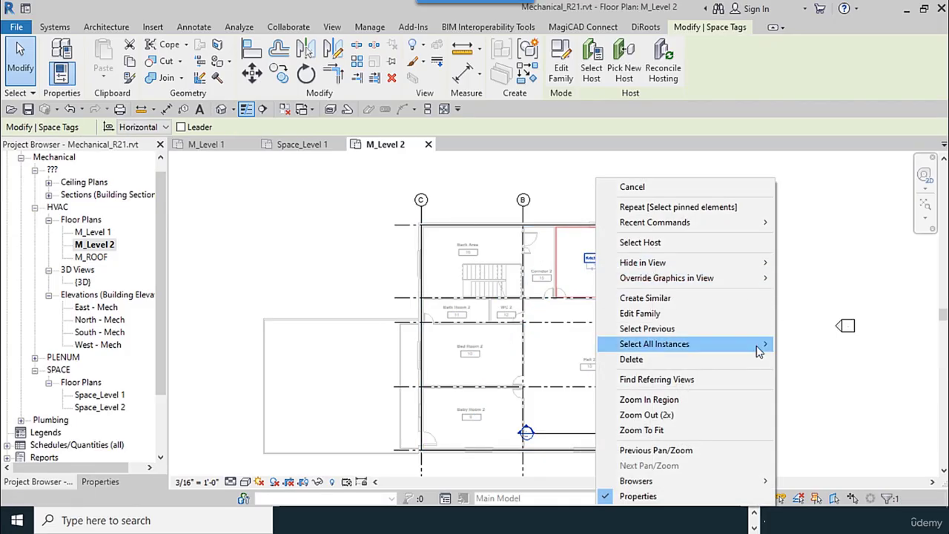
mouse_move(759, 346)
click(823, 344)
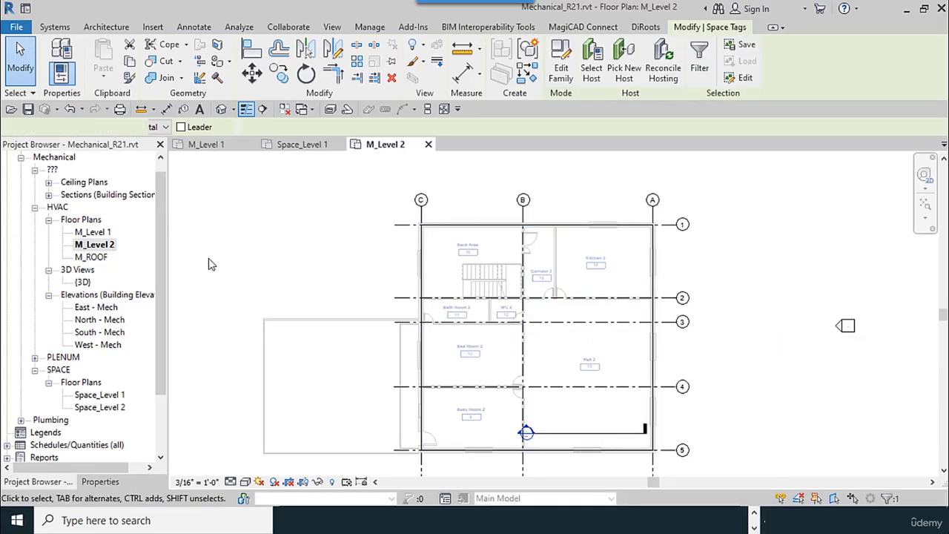
click(95, 483)
click(81, 178)
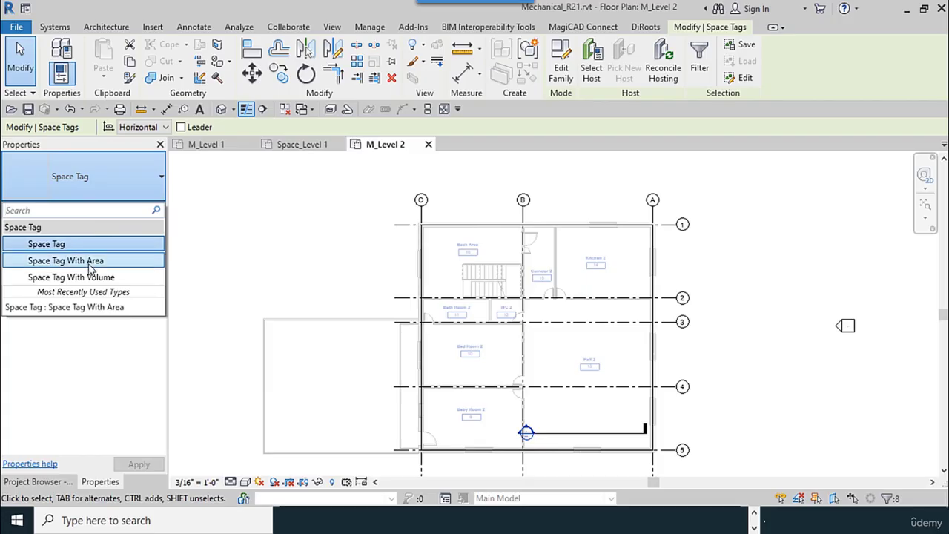
click(91, 265)
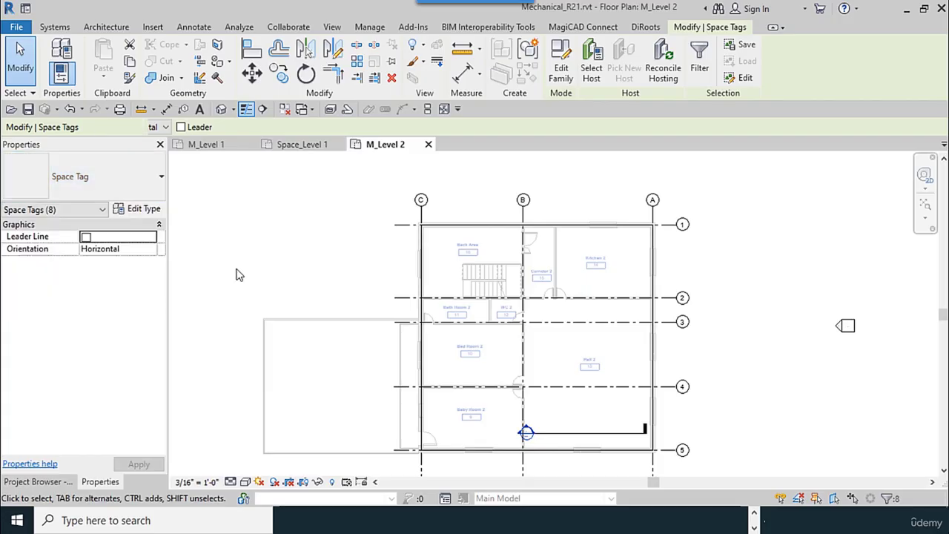
click(771, 315)
Step: Close the Space_Level 1 and M_Level 2 views and open the default 3D view of the building
click(300, 144)
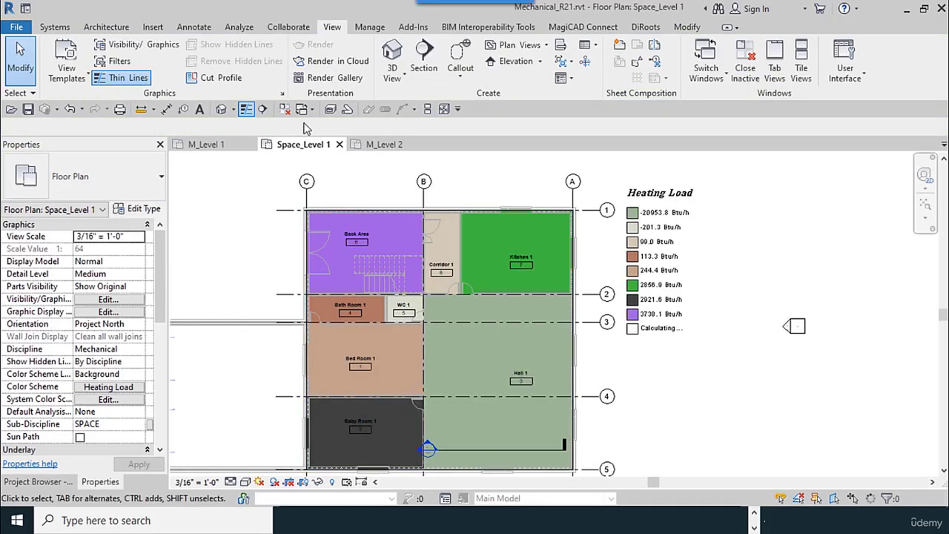
click(339, 143)
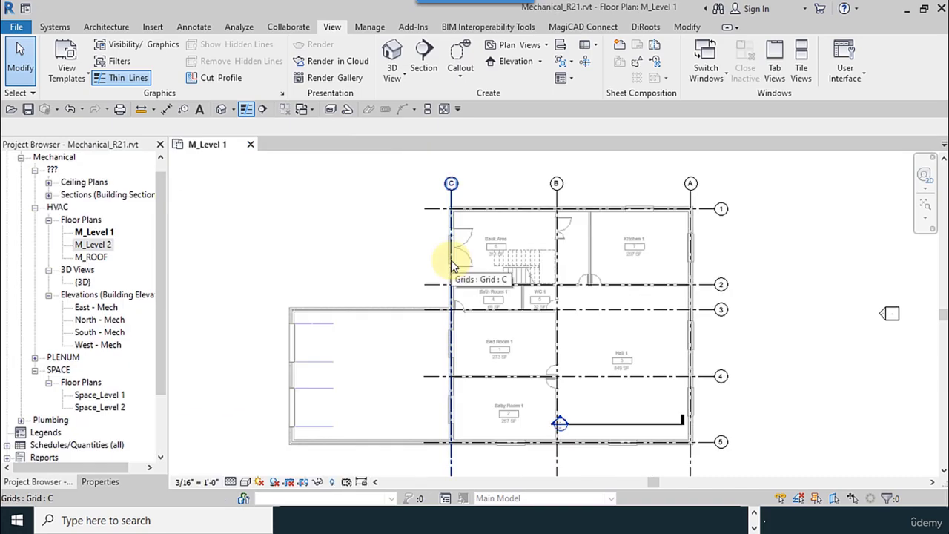
click(220, 109)
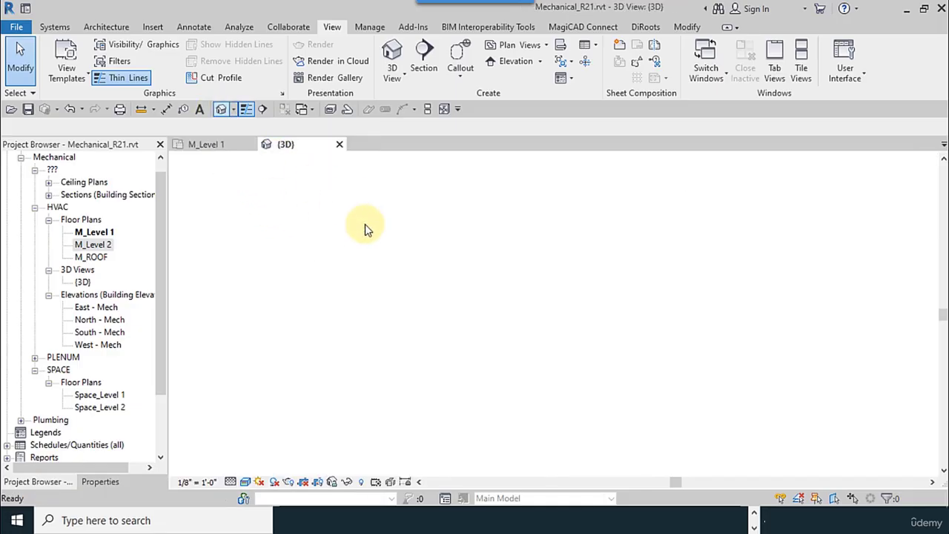
scroll(569, 361, up, 2)
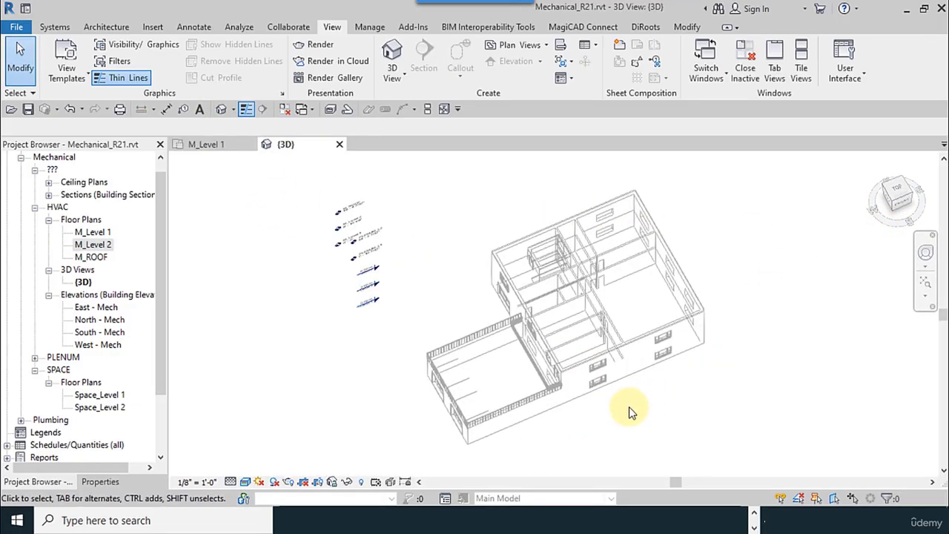
Step: Export the model to gbXML using room/space volumes, saving it as Mechanical_R21_Ex_Carrier.xml in the Project Files folder
click(21, 27)
mouse_move(83, 229)
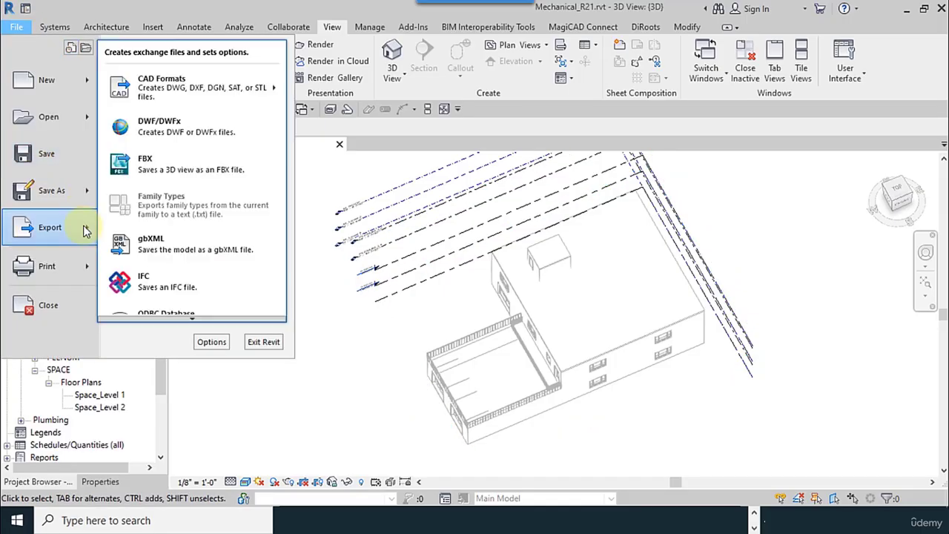
click(195, 251)
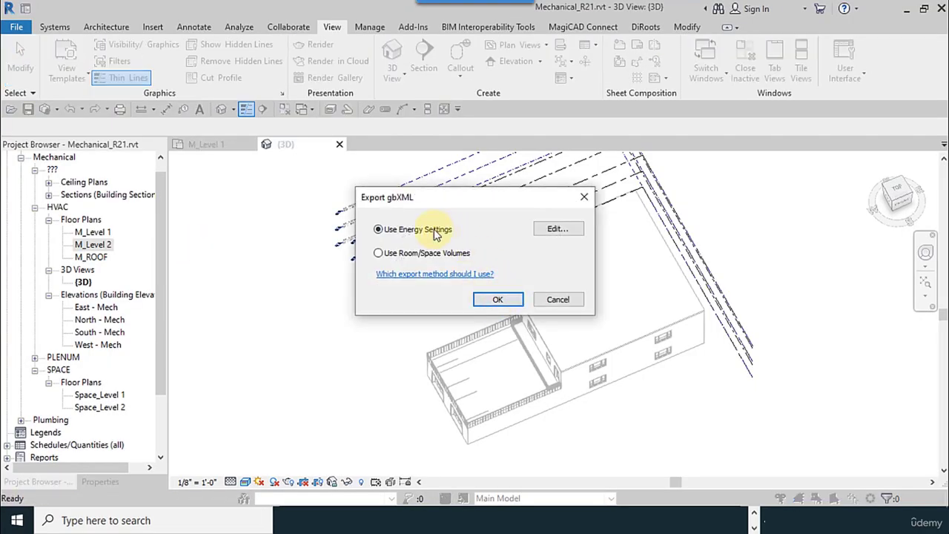
click(403, 256)
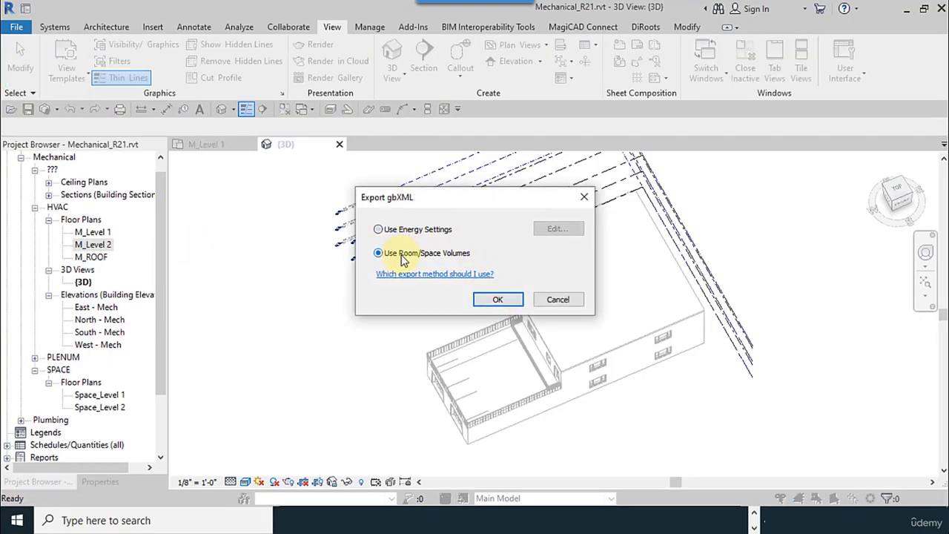
click(509, 296)
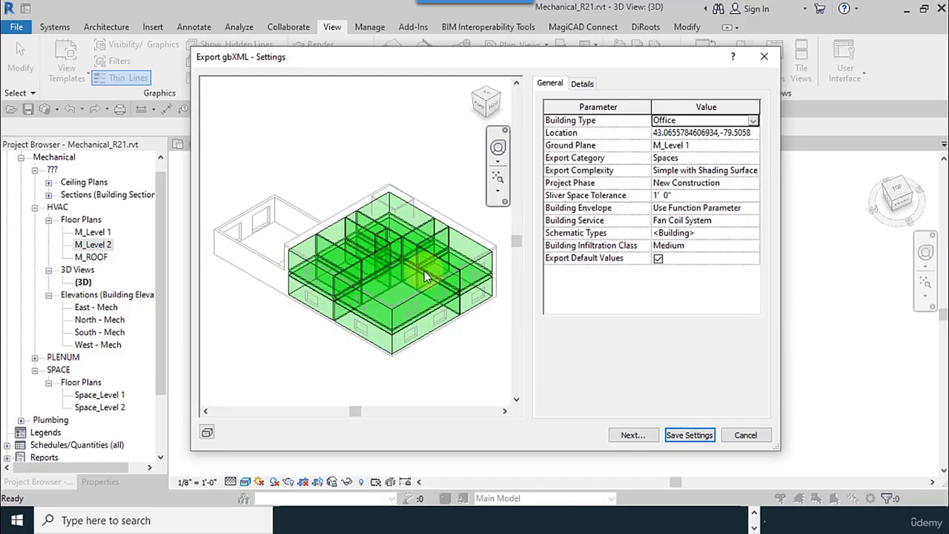
click(632, 434)
double_click(371, 361)
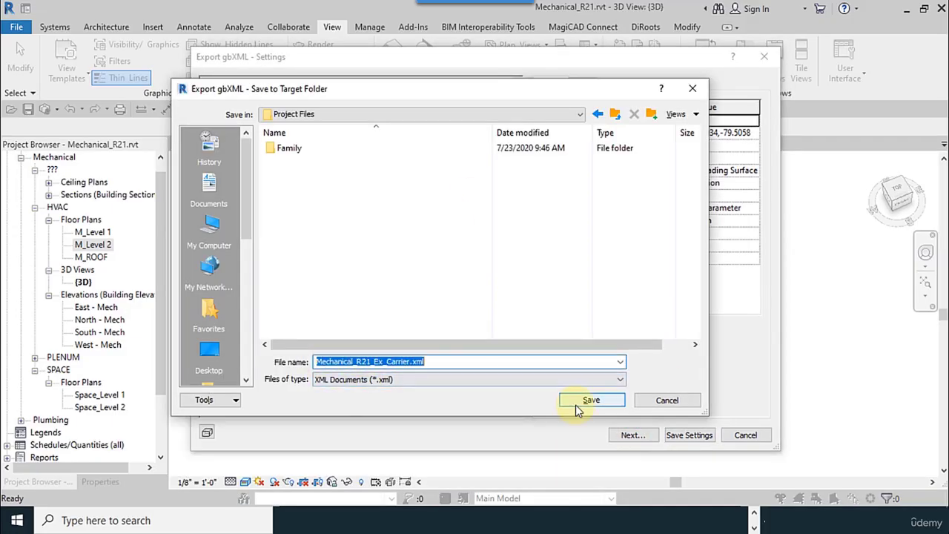
click(579, 404)
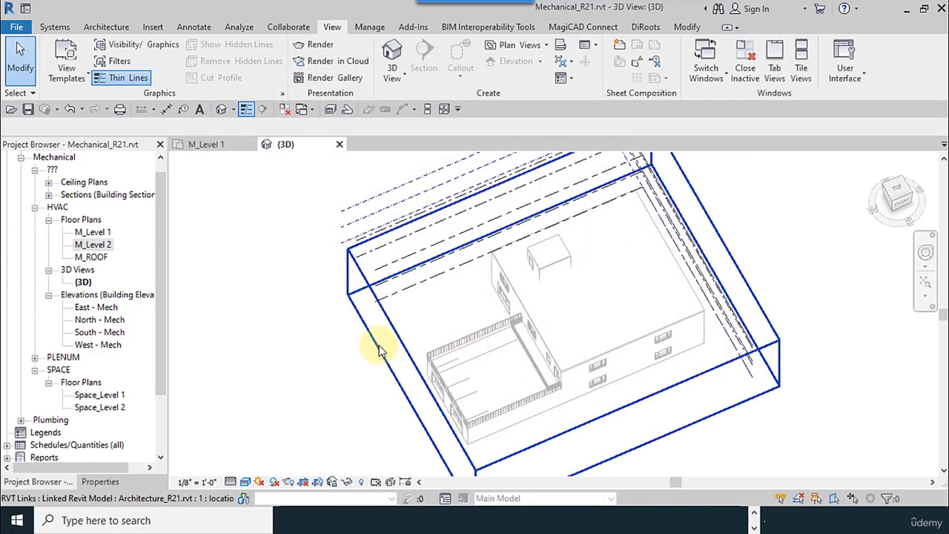
Step: Open the M_Level 1 floor plan, switch to HAP49 and import the gbXML file Mechanical_R21_Ex_Carrier.xml, declining the translation report
double_click(93, 232)
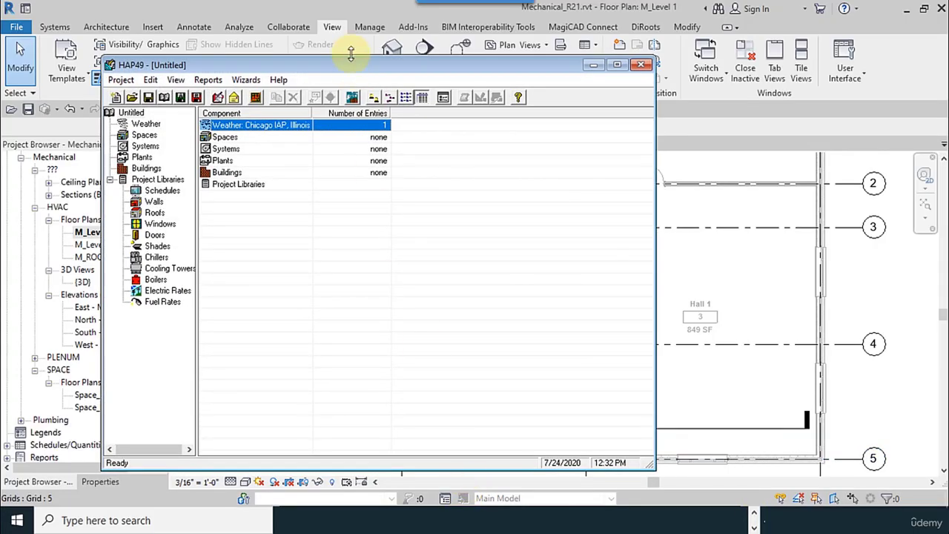
drag(278, 66, 223, 50)
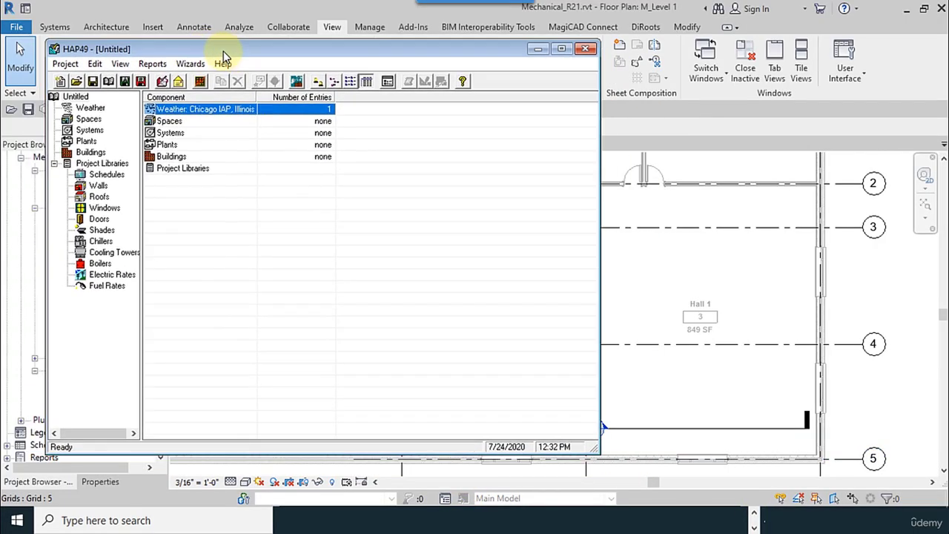
click(66, 64)
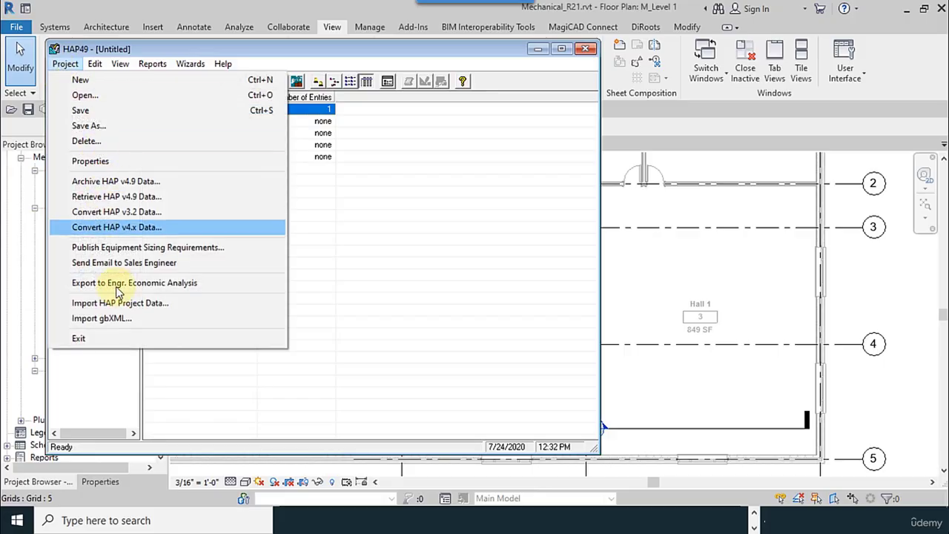
click(104, 318)
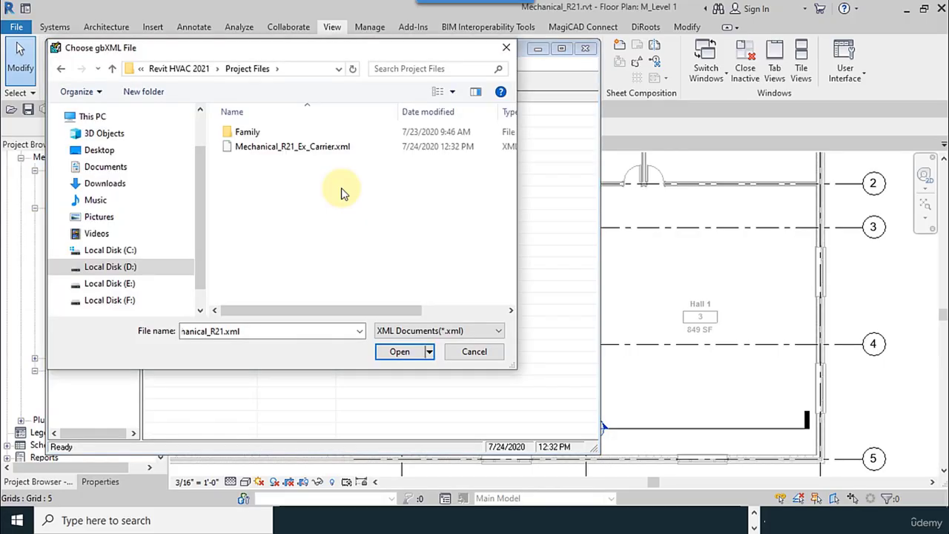
click(289, 149)
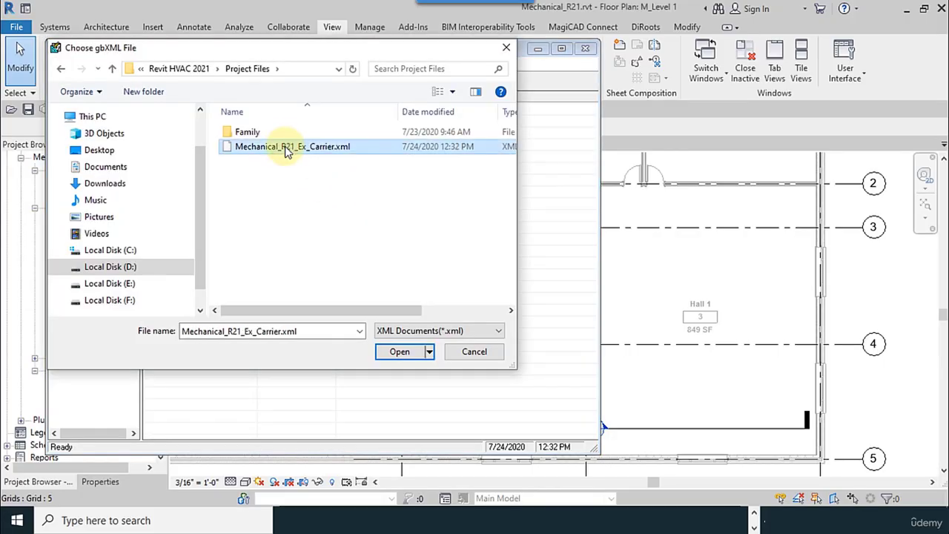
click(399, 351)
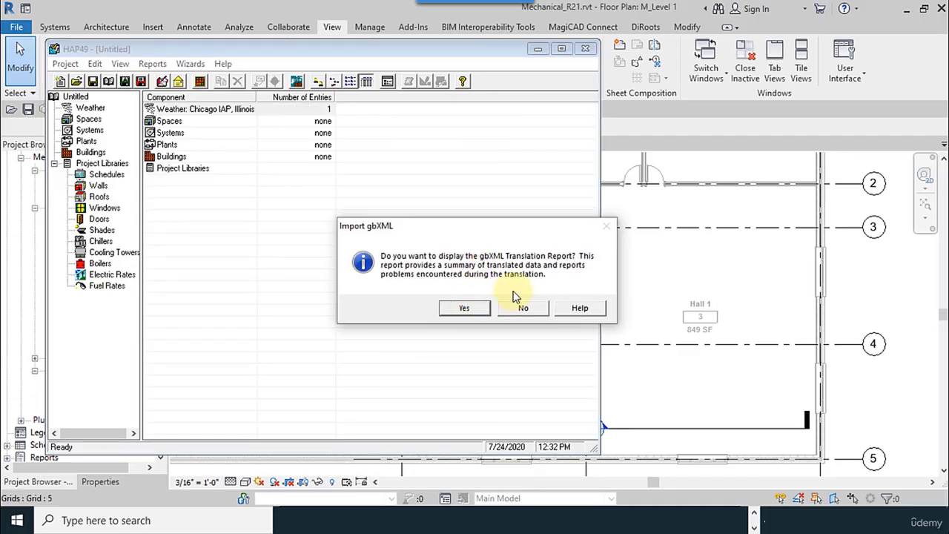
click(523, 309)
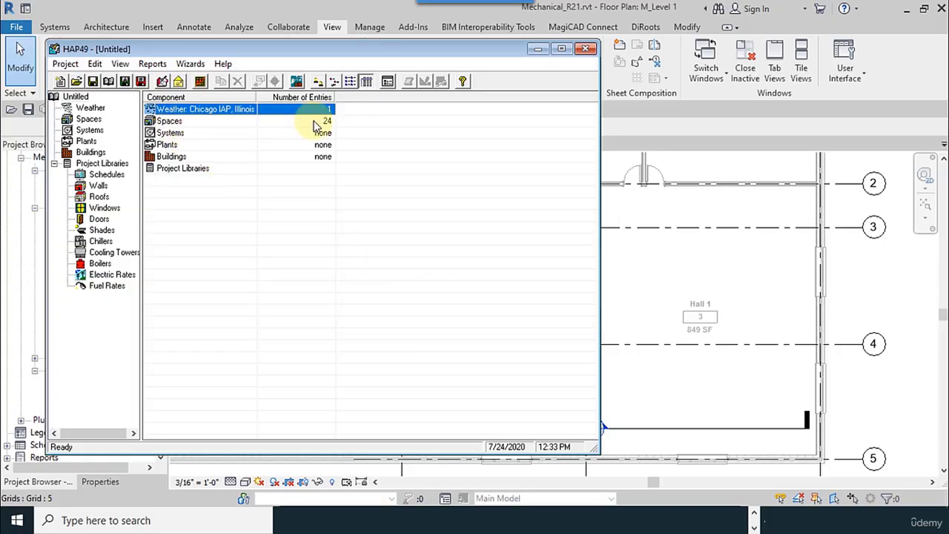
Step: List the imported spaces and open the properties of 3 Hall 1 to check its floor area and ceiling height
double_click(213, 123)
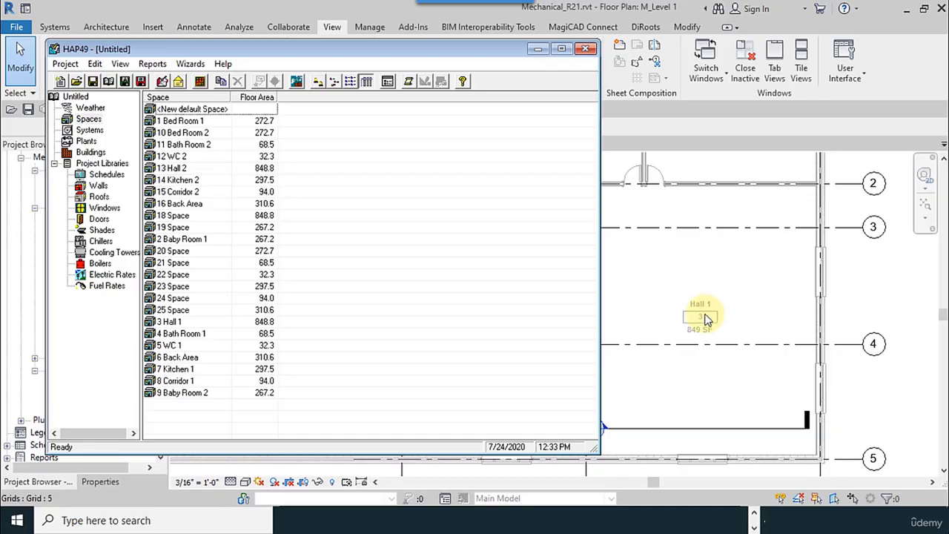
click(191, 322)
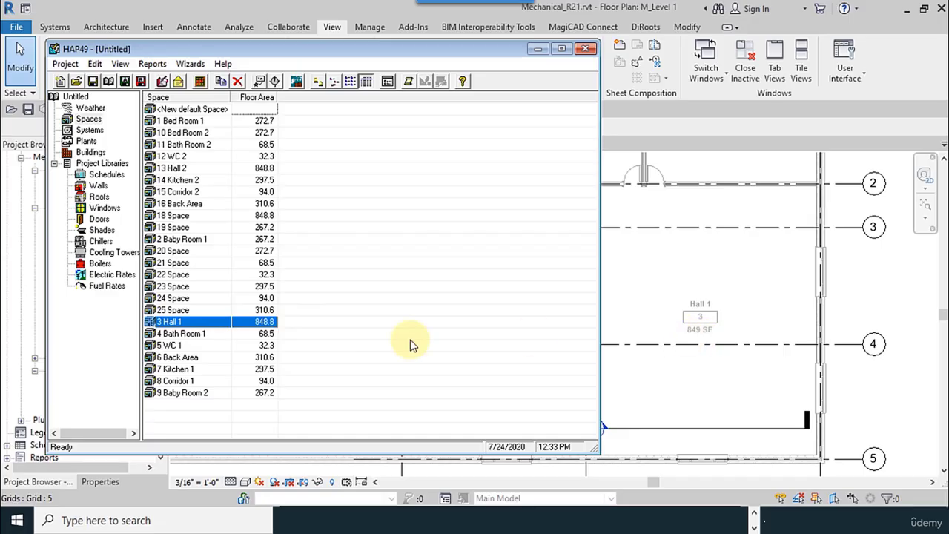
double_click(217, 328)
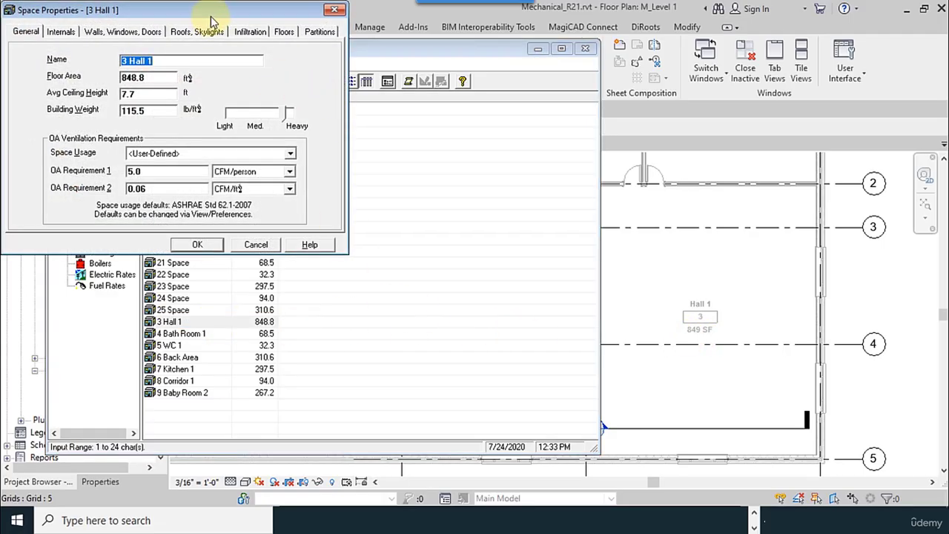
drag(210, 16, 425, 189)
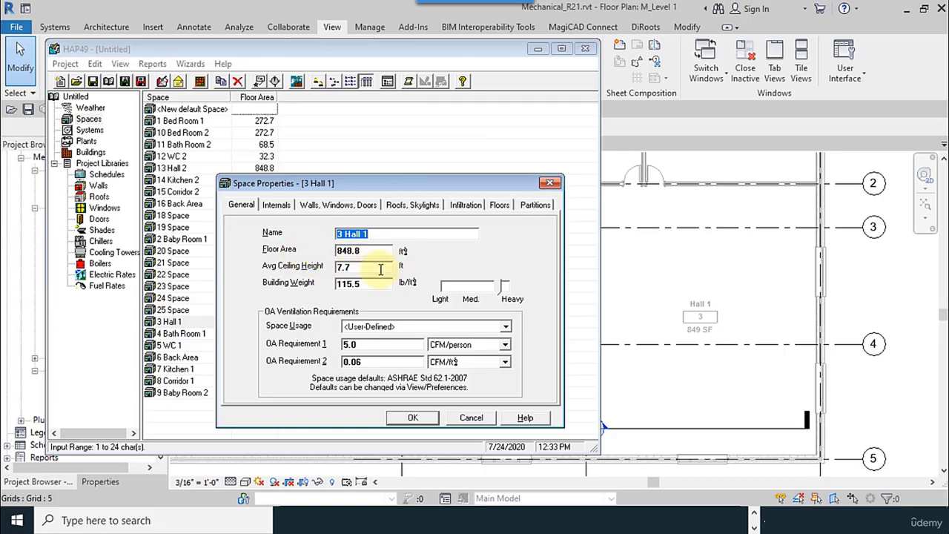
Step: Examine the wall gross areas and window quantities of the east and south exposures of 3 Hall 1
click(335, 210)
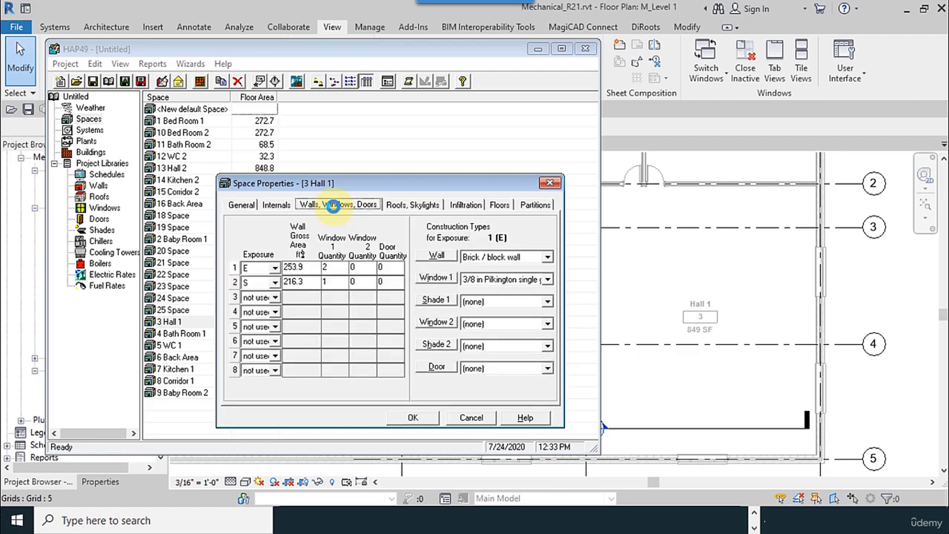
click(323, 280)
text(1)
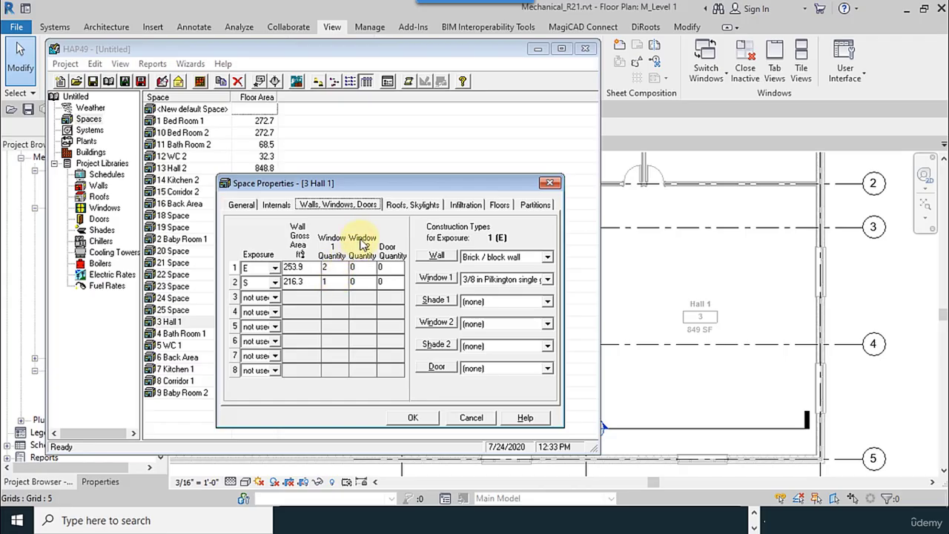
click(303, 268)
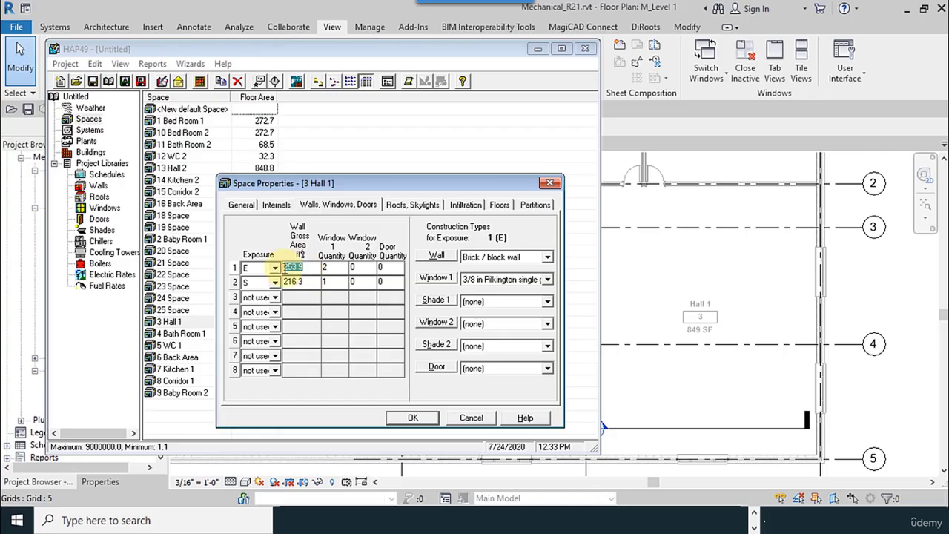
click(312, 283)
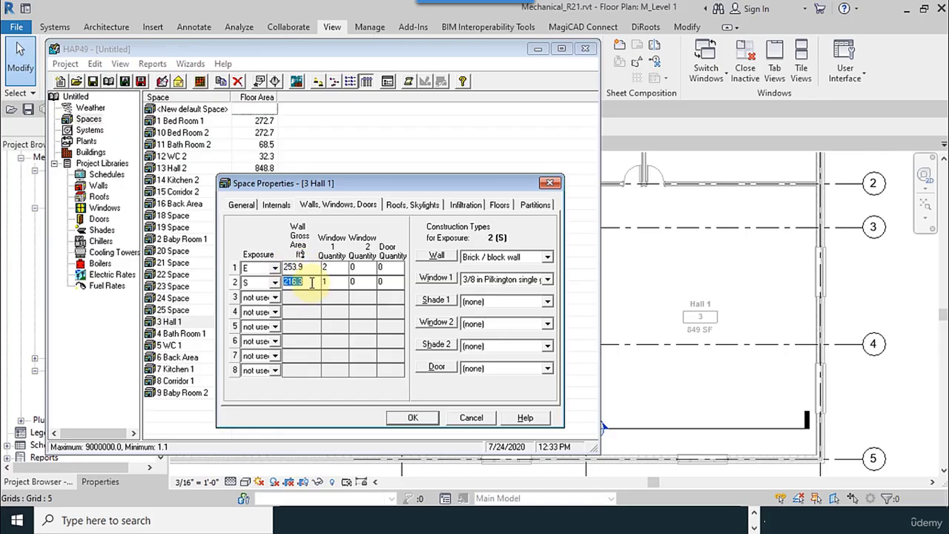